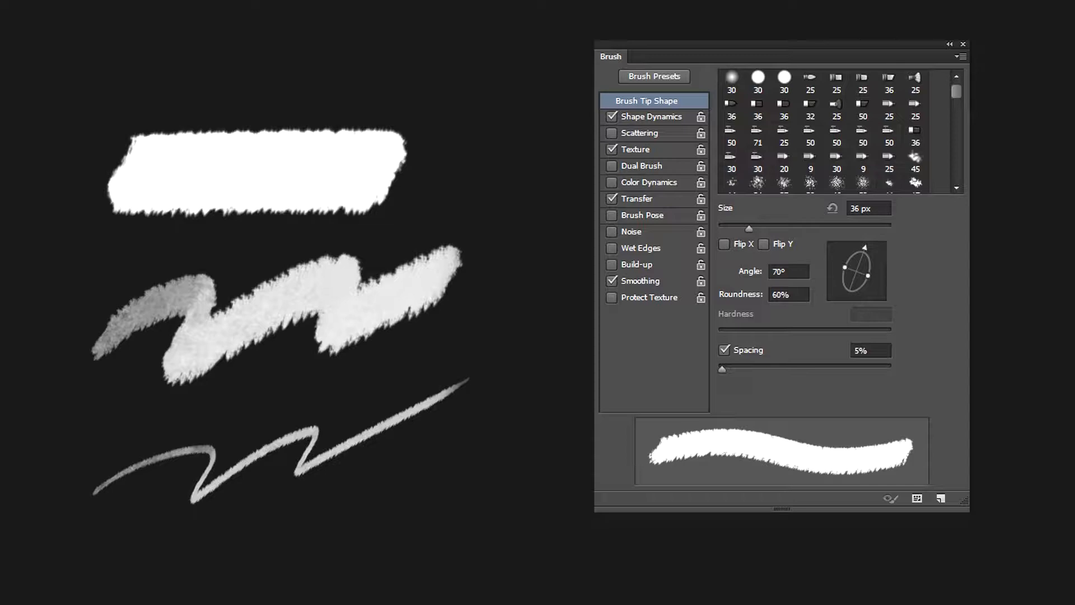
- Ink a thick black upper lash line with a winged tip on the portrait's right-hand eye, on Layer 1
mouse_move(577, 264)
mouse_down()
mouse_move(644, 223)
mouse_move(584, 251)
mouse_move(610, 228)
mouse_move(663, 216)
mouse_move(688, 304)
mouse_move(703, 299)
mouse_move(692, 304)
mouse_up()
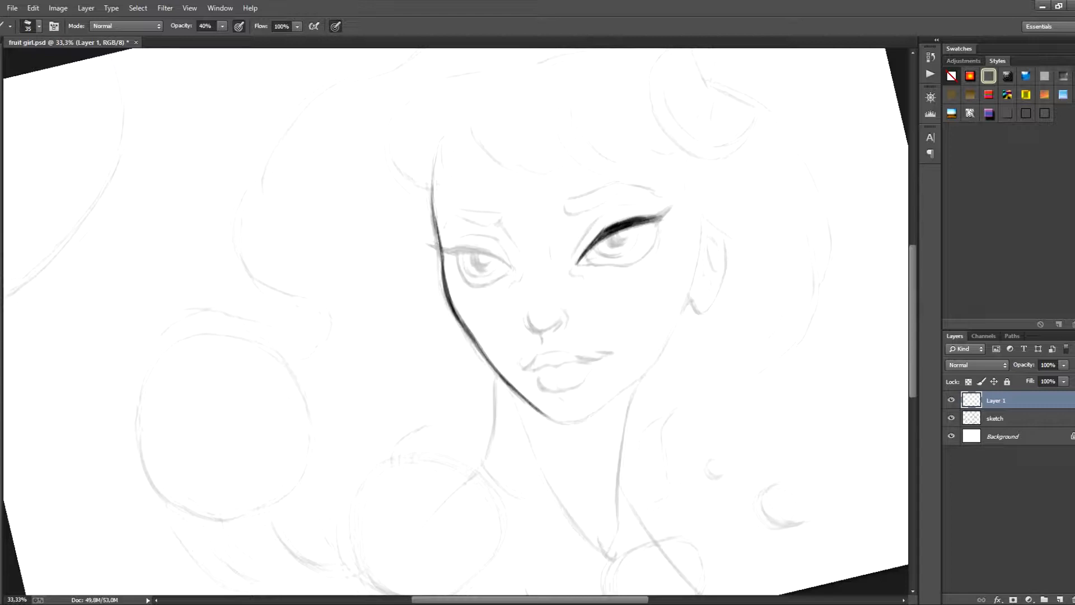
key(r)
key(r)
mouse_move(692, 304)
mouse_down()
mouse_move(665, 212)
mouse_move(655, 249)
mouse_up()
drag(661, 229, 646, 256)
- Ink the lower lid of the right-hand eye with a 35 px brush, closing the outline from inner corner to wing
key(r)
mouse_move(646, 257)
mouse_down()
mouse_move(628, 213)
mouse_move(392, 132)
mouse_up()
drag(397, 199, 398, 170)
drag(396, 200, 398, 158)
mouse_move(397, 188)
mouse_down()
mouse_move(398, 140)
mouse_move(491, 503)
mouse_move(451, 498)
mouse_up()
key(r)
key(space)
mouse_move(451, 499)
mouse_down()
mouse_move(424, 385)
mouse_move(429, 419)
mouse_up()
mouse_move(434, 363)
mouse_down()
mouse_move(437, 426)
mouse_move(577, 279)
mouse_move(572, 268)
mouse_move(554, 278)
mouse_up()
key(r)
key(r)
drag(560, 280, 568, 326)
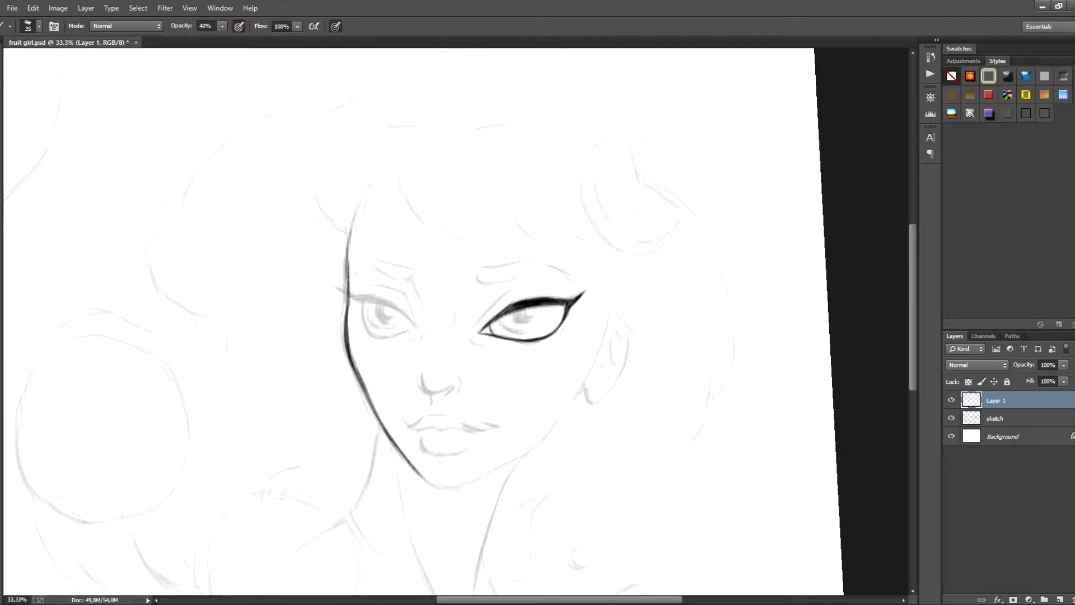
- Draw the upper lid crease and iris outline of the right-hand eye, undoing the last two strokes
drag(478, 330, 519, 288)
key(r)
mouse_move(532, 280)
mouse_down()
mouse_move(456, 408)
mouse_move(557, 261)
mouse_move(413, 404)
mouse_move(543, 292)
mouse_move(520, 333)
mouse_move(541, 326)
mouse_up()
key(e)
key(r)
key(b)
key(r)
key(b)
key(r)
mouse_move(544, 312)
mouse_down()
mouse_move(531, 371)
mouse_move(374, 357)
mouse_move(394, 331)
mouse_move(410, 343)
mouse_move(396, 330)
mouse_move(383, 336)
mouse_move(542, 337)
mouse_move(532, 280)
mouse_move(500, 305)
mouse_up()
key(b)
key(ctrl+z)
key(ctrl+z)
- Shade the right-hand eye's iris and pupil with fine strokes using a 25 px brush
key(r)
key(b)
mouse_move(518, 284)
mouse_down()
mouse_move(509, 307)
mouse_move(522, 300)
mouse_up()
mouse_move(532, 277)
mouse_down()
mouse_move(525, 302)
mouse_move(538, 314)
mouse_move(527, 315)
mouse_up()
key(r)
key(b)
mouse_move(519, 306)
mouse_down()
mouse_move(531, 310)
mouse_move(504, 377)
mouse_move(526, 302)
mouse_up()
key(r)
key(b)
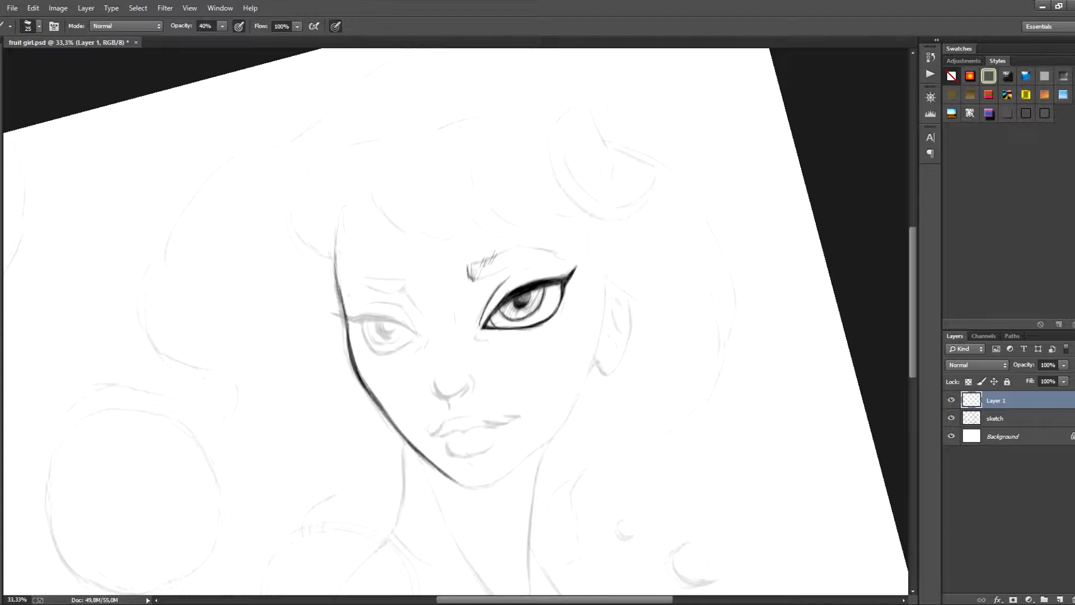
- Ink the right-hand eyebrow, hatching hairs at its inner end and outlining the arch out to a tapered tip
mouse_move(479, 279)
mouse_down()
mouse_move(530, 253)
mouse_move(509, 262)
mouse_move(521, 246)
mouse_up()
key(ctrl+alt+z)
key(ctrl+alt+z)
key(ctrl+alt+z)
key(ctrl+alt+z)
mouse_move(492, 257)
mouse_down()
mouse_move(522, 245)
mouse_move(435, 224)
mouse_move(465, 198)
mouse_up()
key(r)
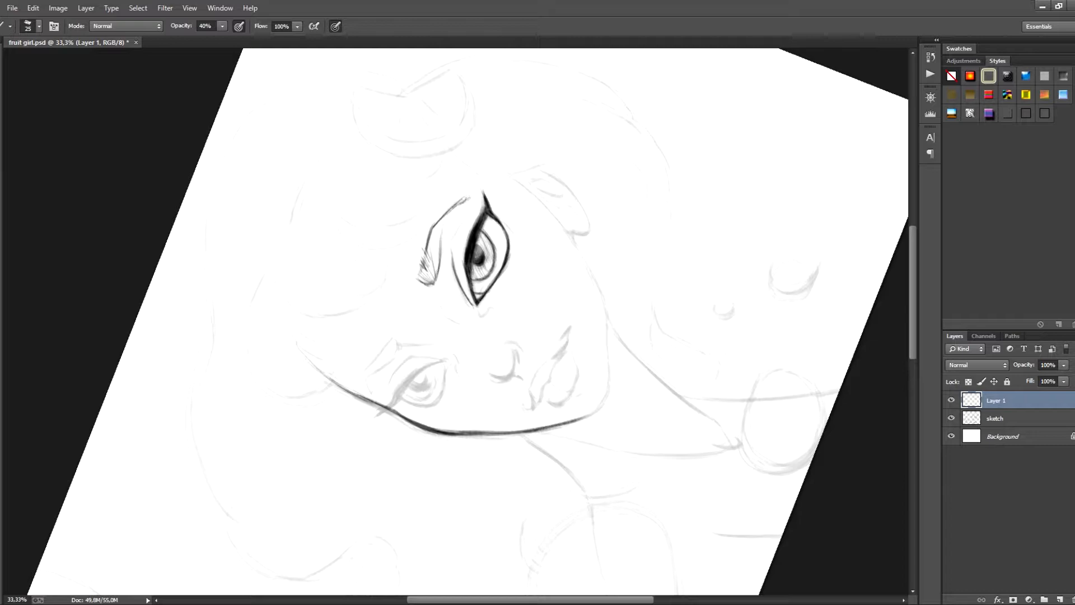
mouse_move(441, 255)
mouse_down()
mouse_move(449, 211)
mouse_move(538, 290)
mouse_move(529, 273)
mouse_up()
key(r)
key(r)
key(e)
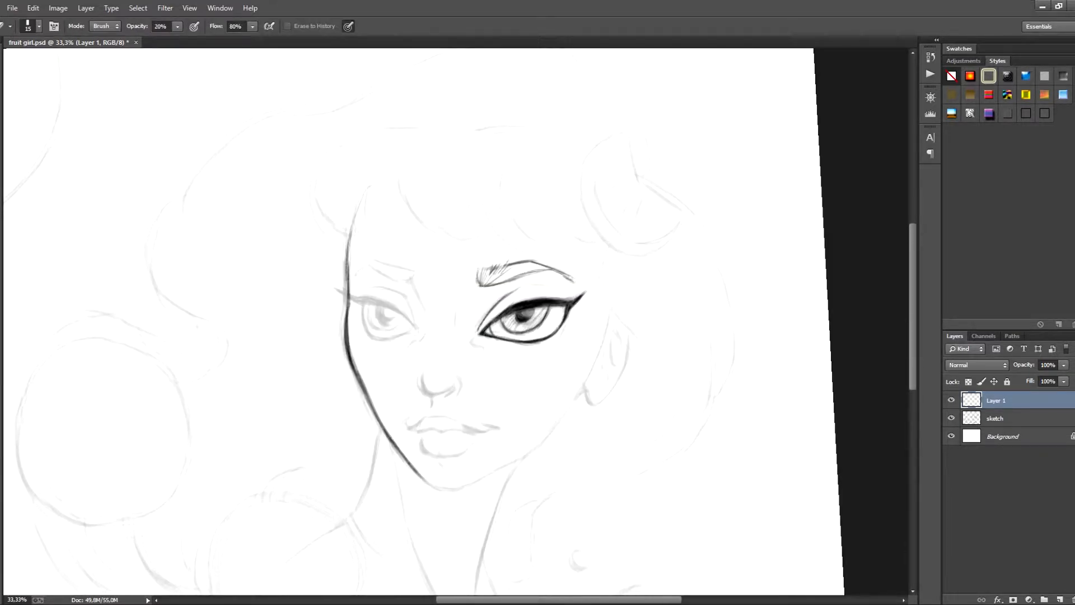
key(b)
- Outline the left-hand eyebrow with a few inner hairs and draw the inner corner line of the right-hand eye
mouse_move(407, 269)
mouse_down()
mouse_move(410, 370)
mouse_move(395, 400)
mouse_move(424, 232)
mouse_move(348, 330)
mouse_move(375, 265)
mouse_move(364, 285)
mouse_up()
key(r)
key(r)
key(r)
drag(478, 286, 466, 297)
key(r)
mouse_move(471, 294)
mouse_down()
mouse_move(457, 289)
mouse_move(516, 250)
mouse_up()
key(r)
drag(504, 257, 536, 312)
drag(459, 321, 477, 334)
key(r)
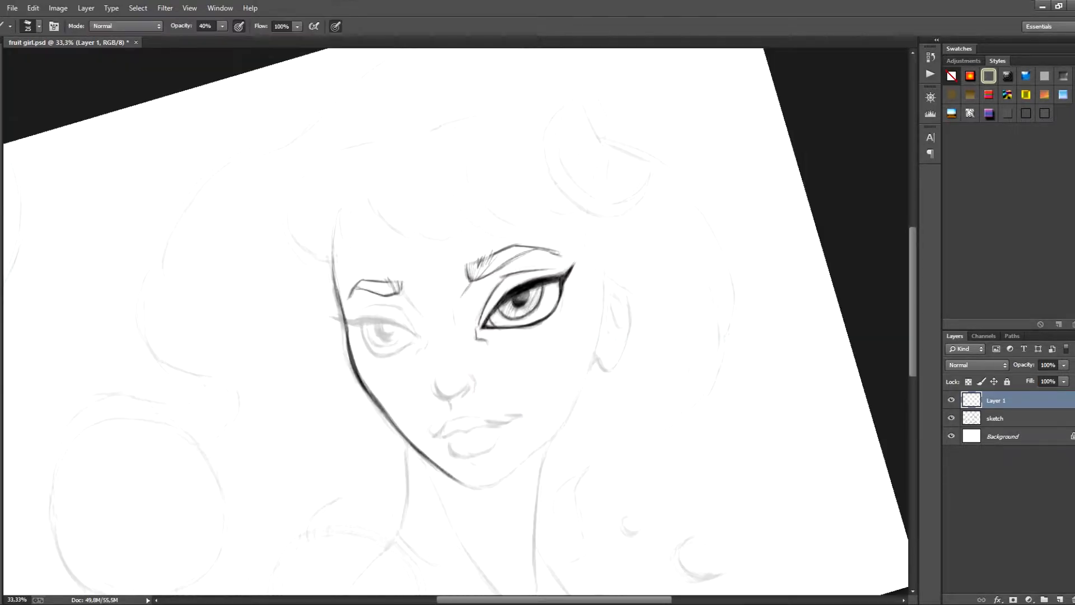
- Add a short line beneath the right-hand eye's outer corner and ink the left-hand eye's upper lash line
drag(564, 294, 559, 315)
key(r)
mouse_move(560, 314)
mouse_down()
mouse_move(518, 406)
mouse_move(473, 219)
mouse_up()
drag(458, 368, 443, 381)
drag(451, 372, 431, 416)
drag(441, 389, 433, 416)
drag(443, 380, 434, 413)
key(r)
mouse_move(434, 415)
mouse_down()
mouse_move(363, 301)
mouse_move(368, 286)
mouse_move(364, 300)
mouse_up()
key(r)
mouse_move(366, 300)
mouse_down()
mouse_move(432, 230)
mouse_move(358, 322)
mouse_move(512, 225)
mouse_move(354, 313)
mouse_move(400, 236)
mouse_move(355, 314)
mouse_move(412, 322)
mouse_move(457, 269)
mouse_up()
- Complete the left-hand eye's outline with the lower lid, lid crease and outer lashes
key(r)
key(r)
key(r)
key(r)
drag(463, 262, 459, 226)
key(r)
mouse_move(462, 247)
mouse_down()
mouse_move(380, 309)
mouse_move(415, 259)
mouse_move(375, 289)
mouse_move(427, 239)
mouse_move(448, 244)
mouse_move(452, 279)
mouse_up()
key(r)
key(r)
key(r)
key(r)
mouse_move(455, 263)
mouse_down()
mouse_move(416, 279)
mouse_move(398, 315)
mouse_move(414, 317)
mouse_up()
mouse_move(407, 303)
mouse_down()
mouse_move(415, 321)
mouse_move(476, 360)
mouse_move(414, 333)
mouse_up()
key(r)
key(r)
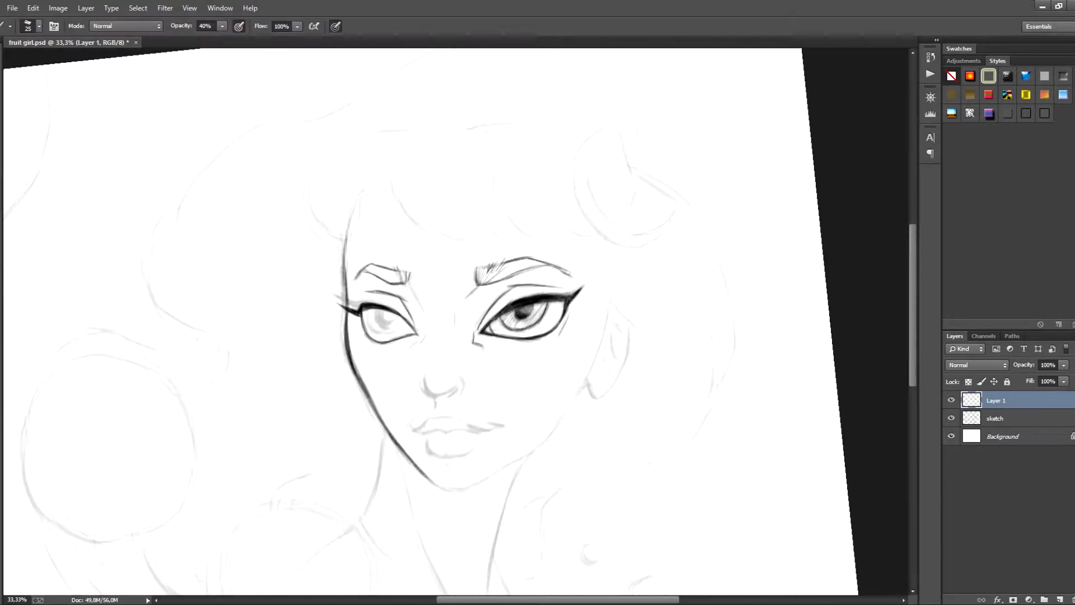
- Draw and shade the iris and pupil inside the left-hand eye
key(r)
drag(504, 292, 511, 339)
drag(391, 256, 385, 352)
key(r)
drag(370, 334, 388, 353)
mouse_move(378, 346)
mouse_down()
mouse_move(398, 350)
mouse_move(519, 277)
mouse_move(527, 283)
mouse_move(388, 308)
mouse_up()
key(ctrl+alt+z)
key(ctrl+alt+z)
key(r)
key(r)
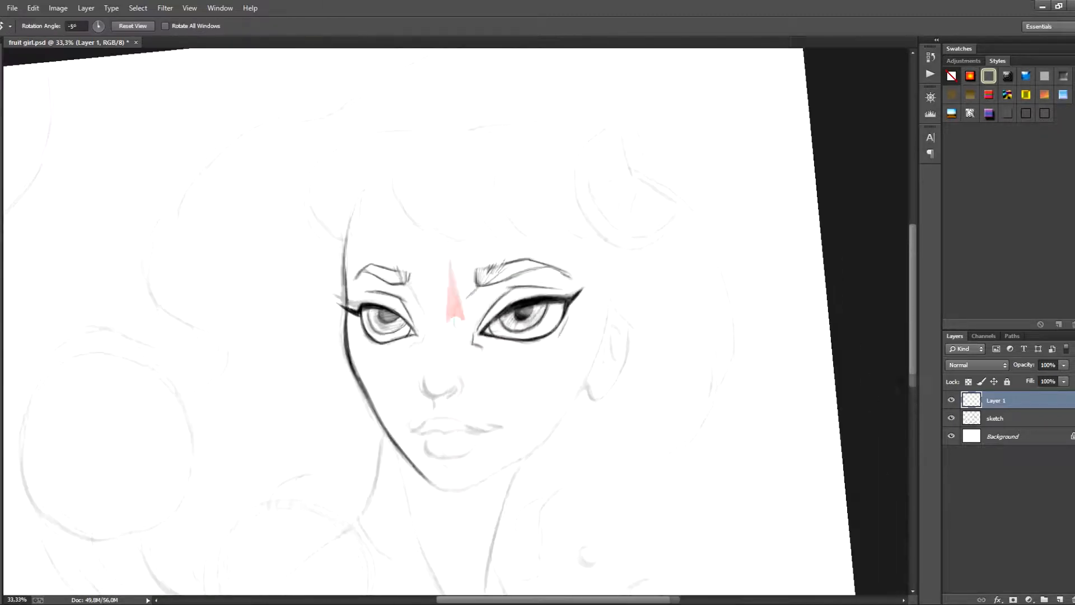
- Darken the pupil and iris shading of the right-hand eye
key(b)
drag(510, 324, 517, 317)
key(r)
mouse_move(516, 318)
mouse_down()
mouse_move(512, 340)
mouse_move(459, 262)
mouse_move(516, 322)
mouse_up()
key(b)
key(r)
key(b)
key(r)
key(b)
- Ink the nose bridge line beside the left-hand eye and outline the nose tip and nostrils
drag(413, 275, 427, 334)
key(r)
drag(417, 374, 423, 391)
key(b)
mouse_move(417, 375)
mouse_down()
mouse_move(425, 395)
mouse_move(447, 396)
mouse_up()
key(r)
key(b)
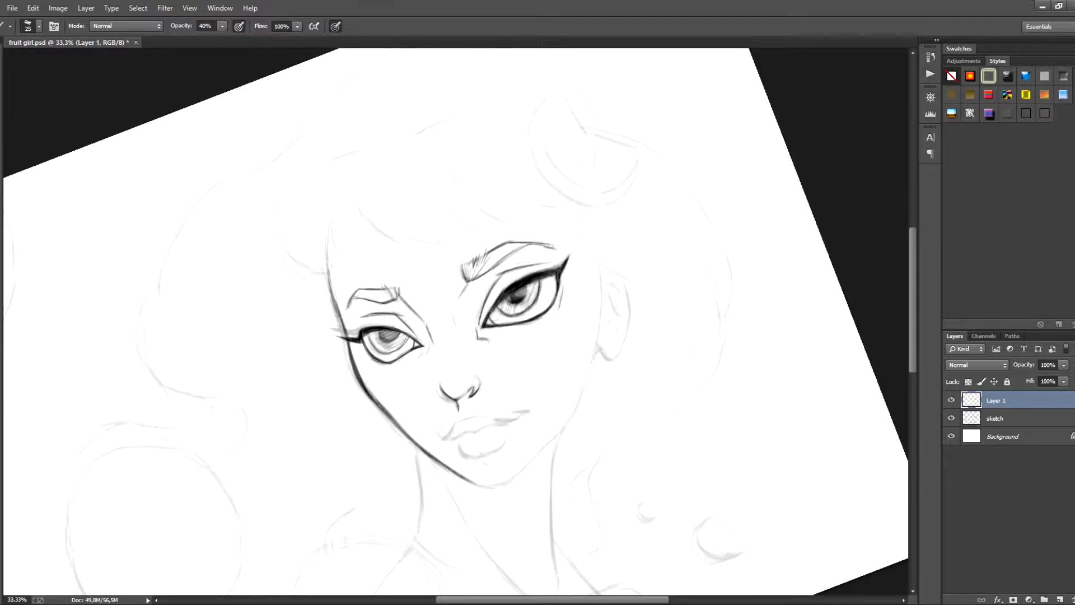
- Reinforce the nose outline with darker strokes around the nostrils and under the tip
key(r)
drag(392, 392, 361, 321)
key(b)
key(r)
mouse_move(428, 375)
mouse_down()
mouse_move(506, 355)
mouse_move(506, 378)
mouse_up()
key(b)
key(r)
drag(506, 378, 413, 390)
key(b)
key(r)
mouse_move(414, 391)
mouse_down()
mouse_move(429, 398)
mouse_move(391, 370)
mouse_up()
key(b)
- Strengthen the nose bridge line running from the left-hand eyebrow down past the inner eye corner
drag(412, 277, 417, 304)
drag(411, 274, 418, 314)
key(r)
mouse_move(418, 314)
mouse_down()
mouse_move(422, 340)
mouse_move(432, 299)
mouse_up()
key(b)
key(r)
key(b)
key(r)
key(b)
- Ink the side of the face in front of the ear with repeated downward strokes
drag(617, 259, 614, 294)
drag(617, 256, 612, 304)
drag(618, 262, 611, 307)
- Ink the line between the lips and the mouth corners with a 20 px brush
key(r)
key(ctrl+plus)
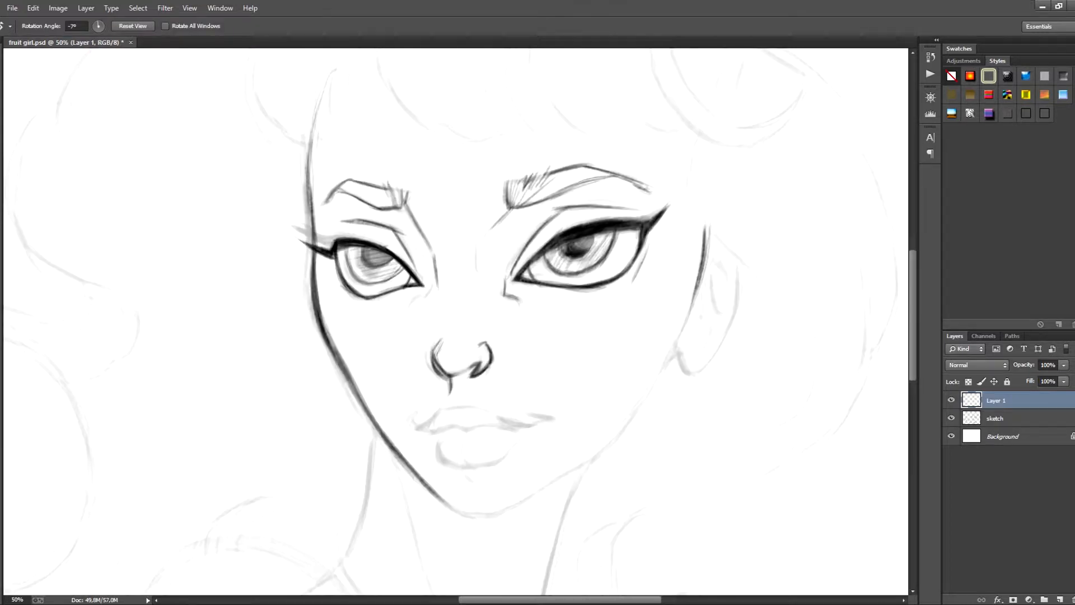
drag(424, 343, 475, 277)
key(b)
drag(523, 356, 611, 326)
key(r)
drag(429, 354, 468, 362)
key(b)
mouse_move(527, 293)
mouse_down()
mouse_move(486, 340)
mouse_move(511, 325)
mouse_move(462, 360)
mouse_up()
key(r)
key(b)
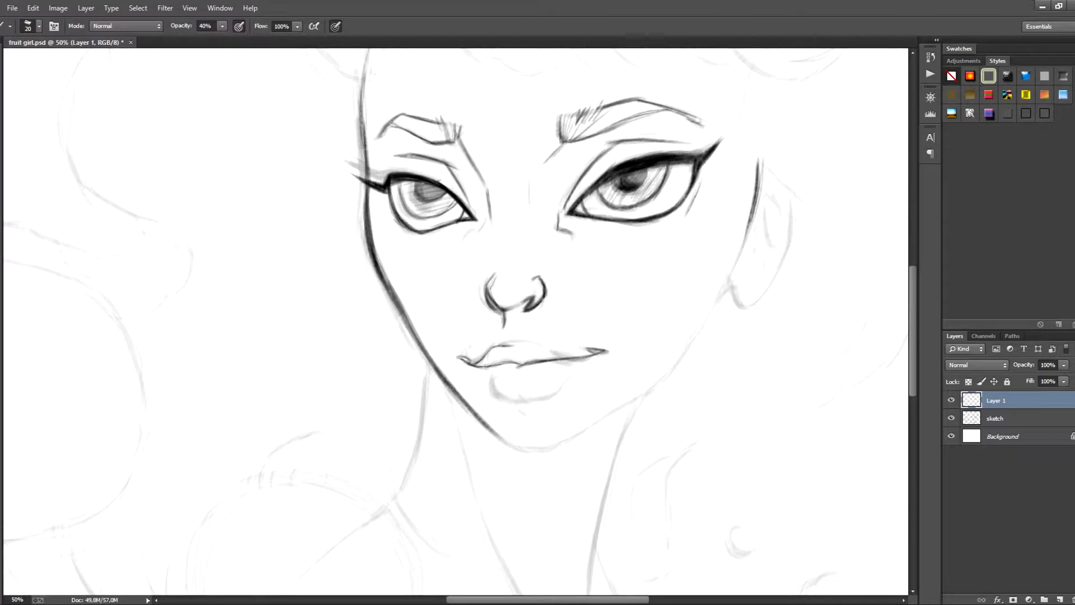
- Finish the upper lip's outline with a curved cupid's bow reaching the right-hand mouth corner
mouse_move(514, 346)
mouse_down()
mouse_move(536, 346)
mouse_move(493, 387)
mouse_move(522, 434)
mouse_up()
key(r)
key(b)
key(r)
drag(507, 392, 542, 331)
key(b)
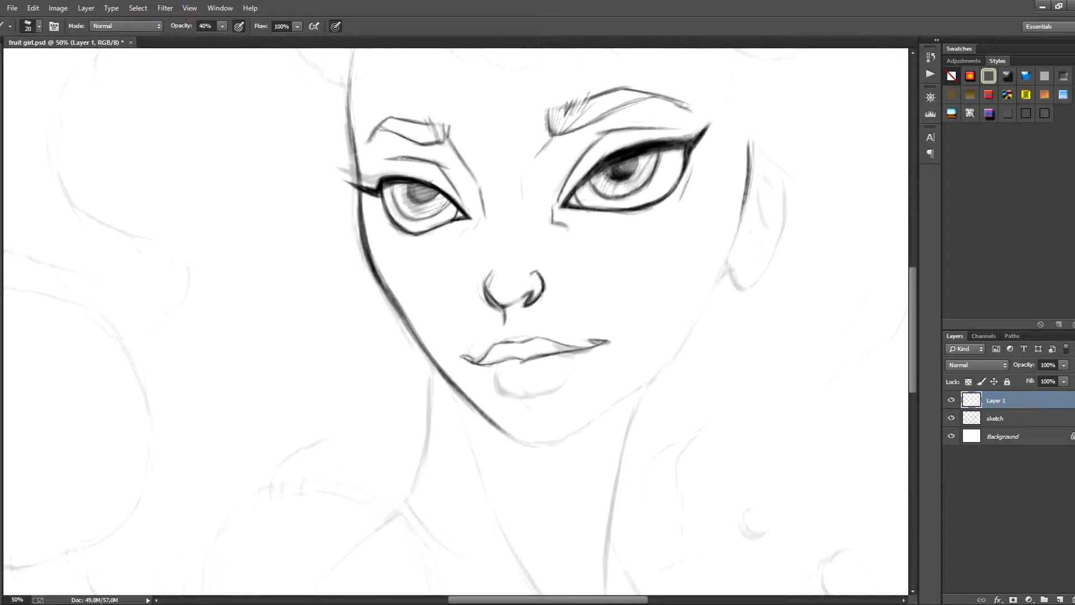
- Ink the lower lip's outline and centre crease, using a 25 px brush for the final strokes
mouse_move(492, 364)
mouse_down()
mouse_move(500, 395)
mouse_move(376, 340)
mouse_move(364, 389)
mouse_move(374, 418)
mouse_move(347, 346)
mouse_move(331, 377)
mouse_move(538, 350)
mouse_move(541, 312)
mouse_move(584, 317)
mouse_up()
key(r)
key(b)
key(r)
key(b)
key(r)
key(b)
key(r)
mouse_move(577, 330)
mouse_down()
mouse_move(577, 318)
mouse_move(520, 332)
mouse_move(514, 318)
mouse_up()
key(b)
key(bracketright)
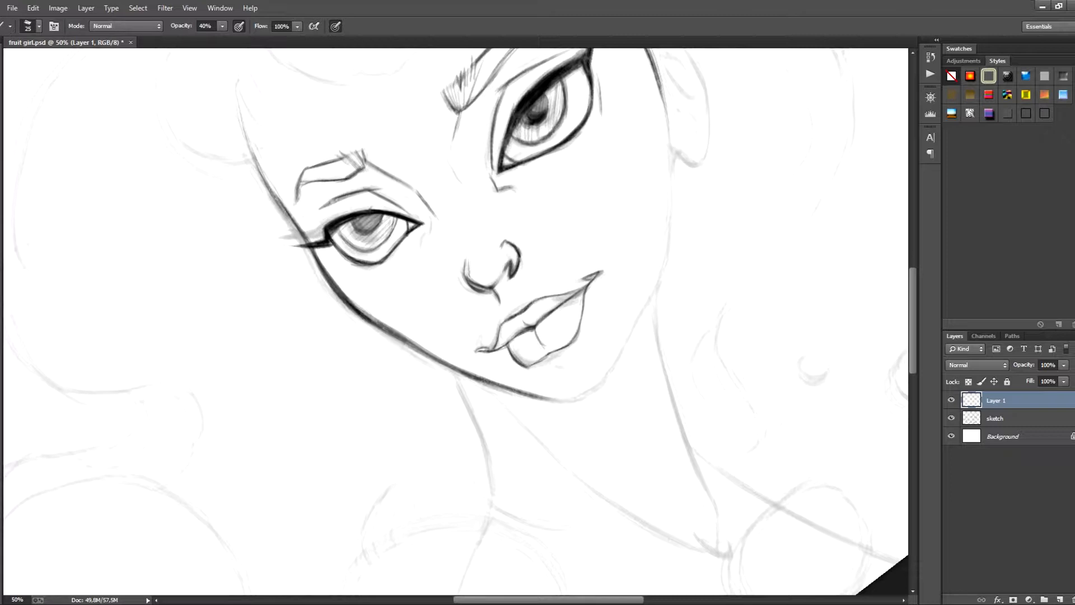
mouse_move(527, 365)
mouse_down()
mouse_move(564, 346)
mouse_move(580, 319)
mouse_up()
drag(527, 367, 550, 356)
- Lasso the inked lips and adjust their placement slightly with Free Transform
key(r)
mouse_move(560, 280)
mouse_down()
mouse_move(540, 395)
mouse_move(517, 416)
mouse_move(586, 293)
mouse_move(587, 302)
mouse_up()
key(b)
key(r)
key(b)
key(l)
mouse_move(466, 337)
mouse_down()
mouse_move(543, 326)
mouse_move(633, 334)
mouse_move(547, 326)
mouse_up()
key(ctrl+t)
drag(660, 303, 667, 316)
key(Return)
key(ctrl+d)
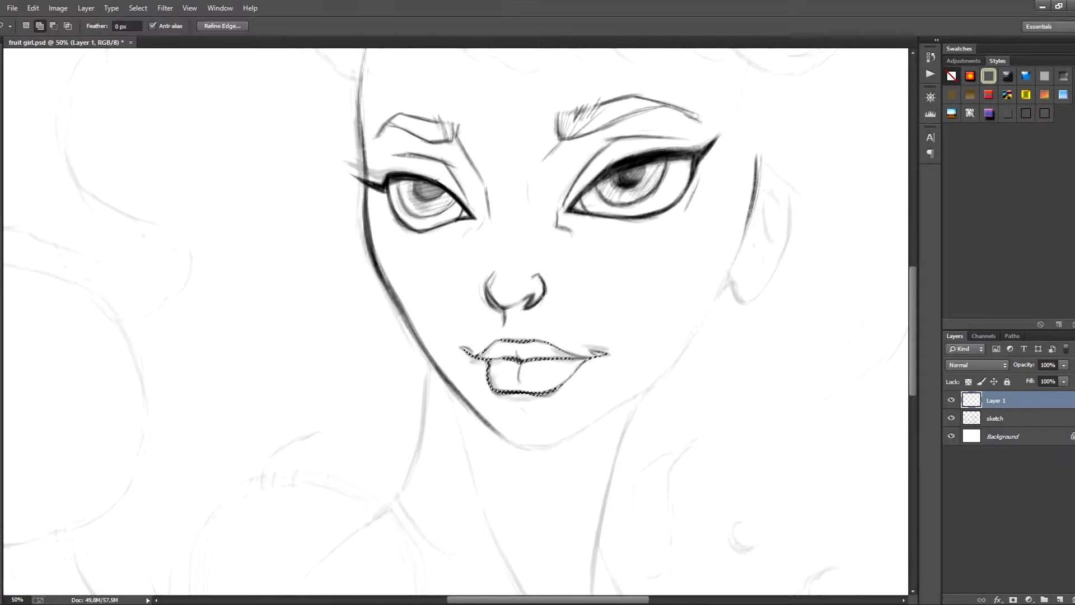
key(v)
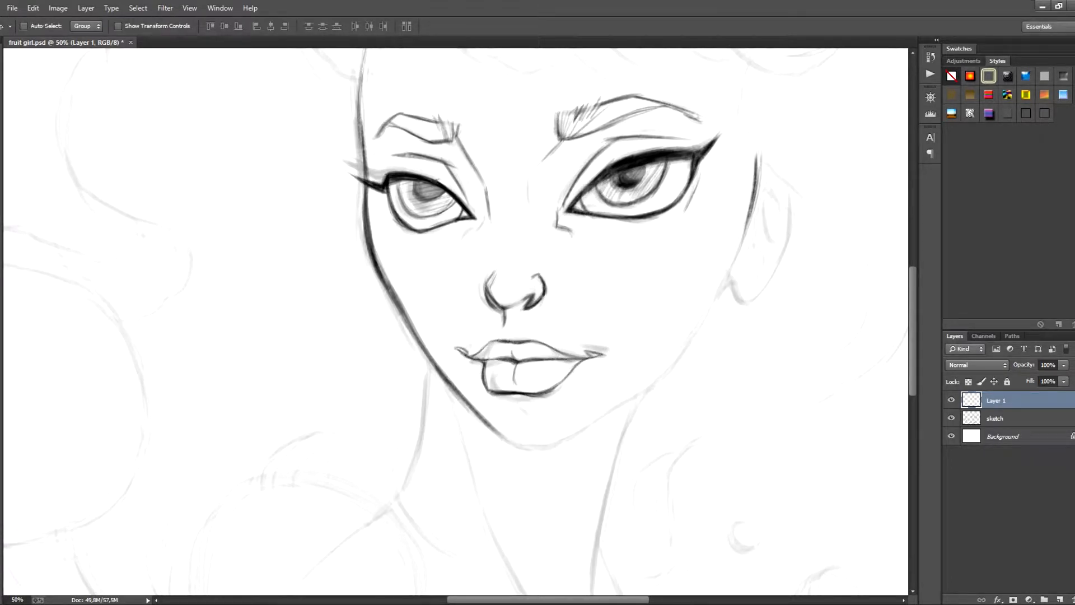
- Add a short accent beneath the lower lip and ink the rounded tip of the chin
key(b)
drag(507, 398, 522, 399)
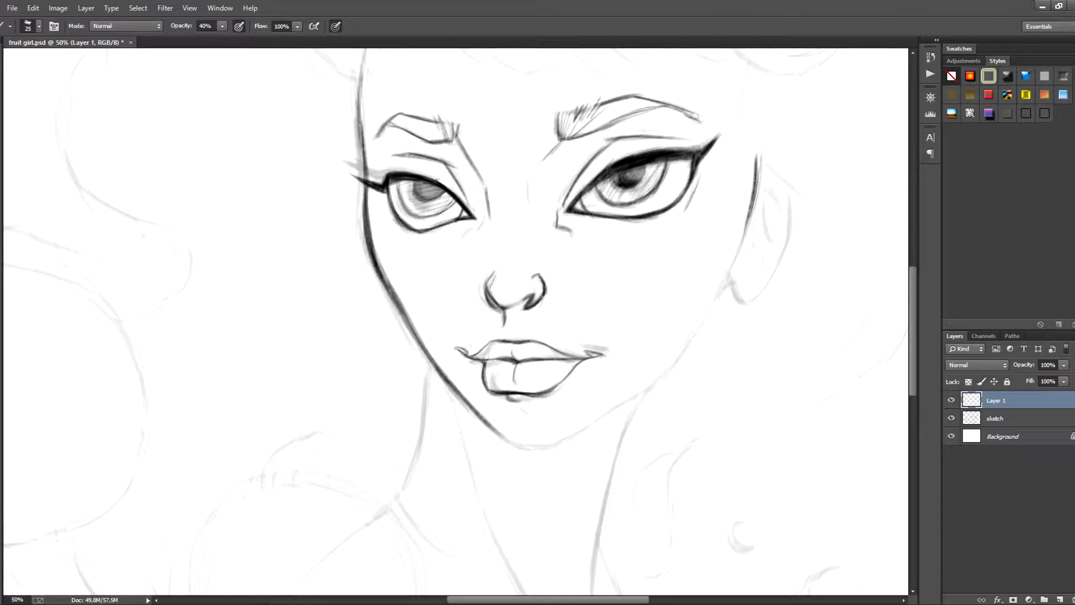
mouse_move(504, 252)
mouse_down()
mouse_move(457, 403)
mouse_move(457, 273)
mouse_up()
key(r)
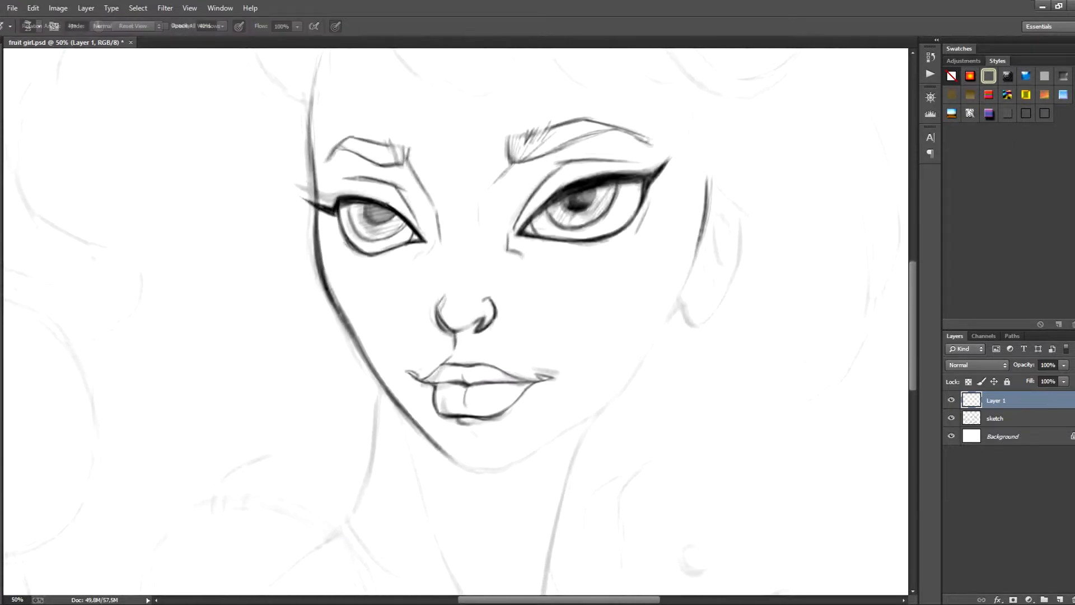
drag(561, 197, 590, 415)
key(b)
drag(315, 336, 317, 381)
drag(326, 319, 312, 377)
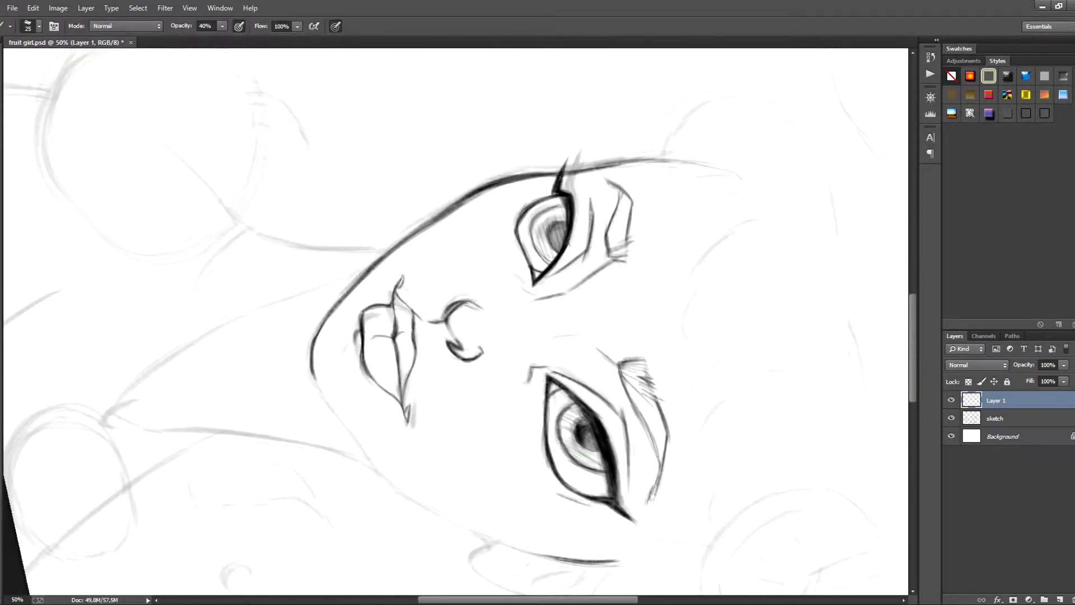
- Ink the right-hand jawline from the chin up to the front of the ear with overlapping strokes
drag(360, 287, 314, 339)
key(r)
drag(560, 224, 585, 380)
key(b)
drag(359, 205, 308, 276)
mouse_move(294, 301)
mouse_down()
mouse_move(268, 429)
mouse_move(321, 251)
mouse_up()
key(r)
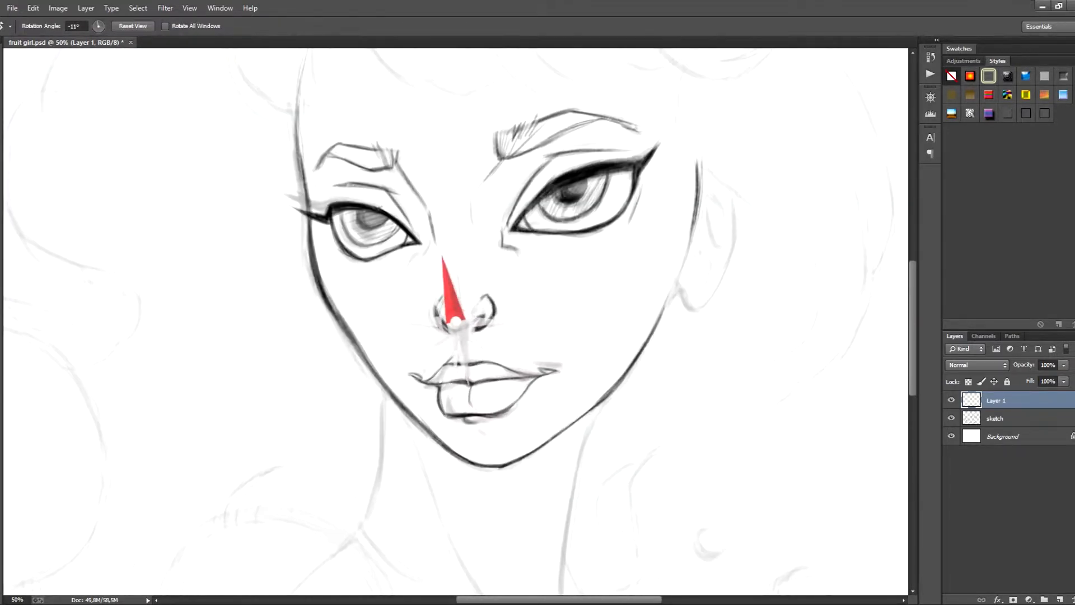
drag(692, 224, 666, 305)
drag(686, 250, 661, 322)
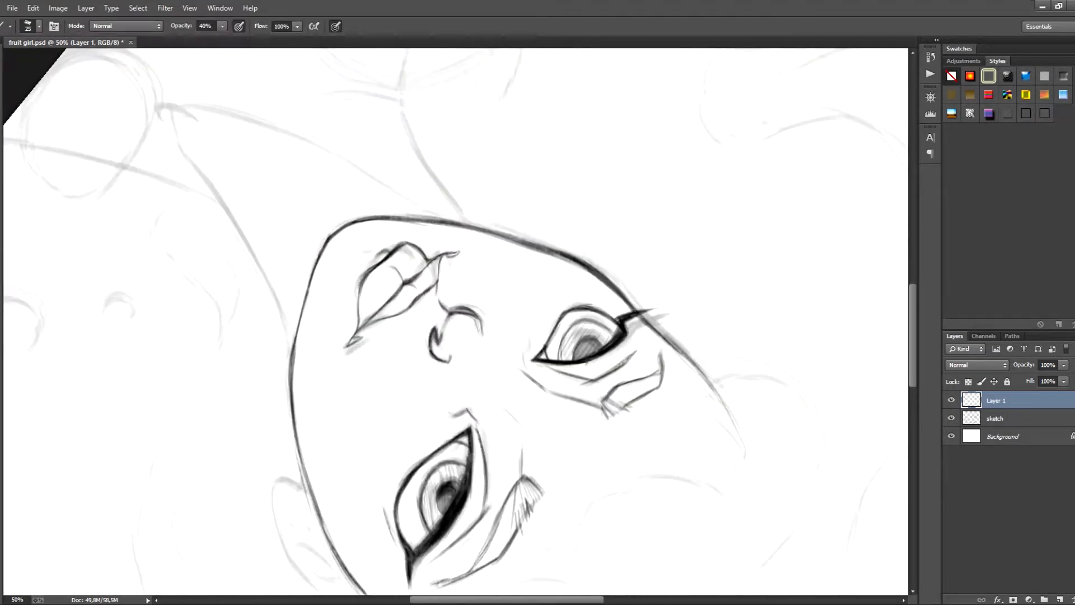
- Reinforce the chin's contour and ink the earlobe where it meets the jaw
drag(337, 231, 394, 216)
key(r)
drag(316, 246, 300, 263)
key(r)
mouse_move(338, 223)
mouse_down()
mouse_move(307, 256)
mouse_move(349, 291)
mouse_up()
drag(482, 224, 437, 322)
mouse_move(525, 150)
mouse_down()
mouse_move(582, 284)
mouse_move(548, 376)
mouse_up()
key(r)
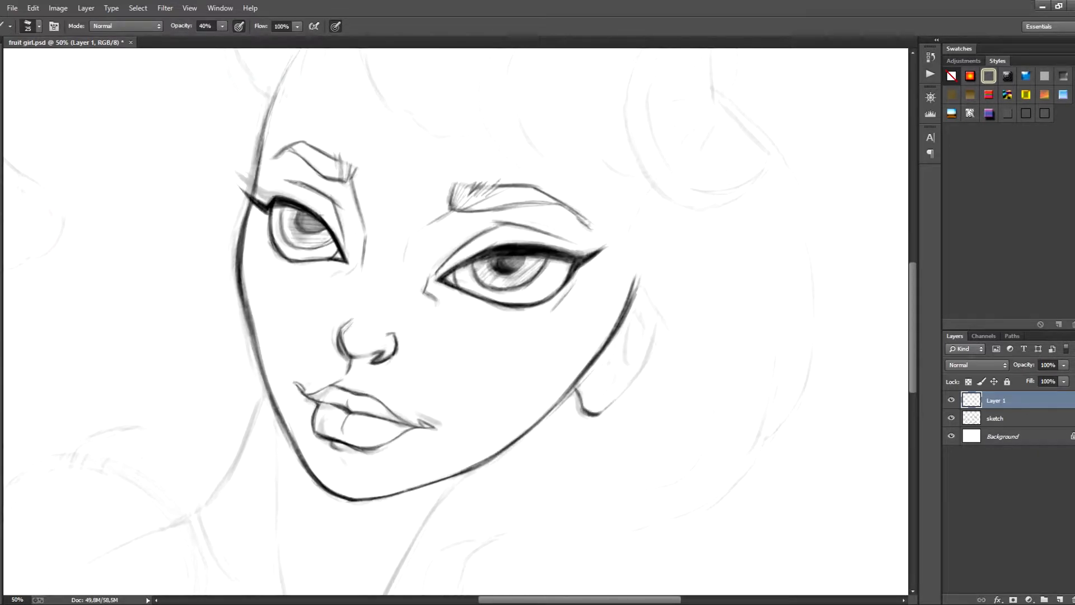
- Ink the ear's outer edge and its inner folds, using a 15 px brush for the fine lines
drag(601, 415, 641, 369)
drag(657, 322, 635, 378)
key(r)
drag(616, 336, 615, 299)
key(bracketright)
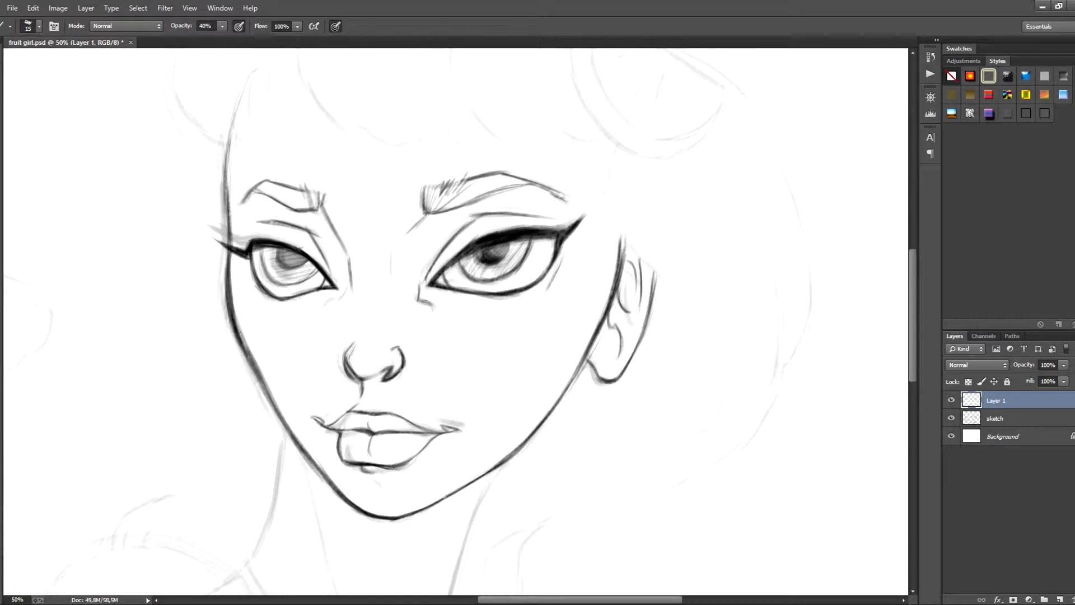
key(r)
drag(605, 364, 611, 333)
drag(590, 335, 586, 344)
key(r)
drag(588, 336, 581, 368)
- Enlarge the brush and ink the upper part of the right-hand neck line below the jaw
key(space)
mouse_move(504, 280)
mouse_down()
mouse_move(529, 389)
mouse_move(551, 173)
mouse_up()
key(bracketright)
key(bracketright)
key(bracketright)
drag(543, 359, 522, 395)
drag(552, 351, 517, 406)
drag(549, 356, 508, 428)
- Ink the left-hand neck line running down from the jaw with repeated strokes
drag(330, 314, 326, 348)
drag(330, 304, 314, 406)
key(e)
key(b)
drag(321, 375, 302, 436)
- Extend the right-hand neck line down towards the collarbone with long overlapping strokes
drag(348, 437, 275, 312)
key(r)
drag(336, 392, 318, 318)
drag(499, 265, 422, 320)
drag(470, 284, 370, 373)
drag(440, 305, 358, 388)
drag(419, 324, 346, 403)
- Ink the start of the shoulder line branching off the right-hand neck line
key(r)
drag(342, 393, 317, 318)
drag(396, 307, 368, 328)
drag(397, 308, 325, 375)
mouse_move(377, 324)
mouse_down()
mouse_move(320, 381)
mouse_move(331, 367)
mouse_up()
key(r)
mouse_move(336, 370)
mouse_down()
mouse_move(447, 450)
mouse_move(382, 426)
mouse_move(403, 439)
mouse_up()
- Ink the inner neck line down to the collarbone notch with a 45 px brush
key(bracketright)
key(bracketright)
key(bracketright)
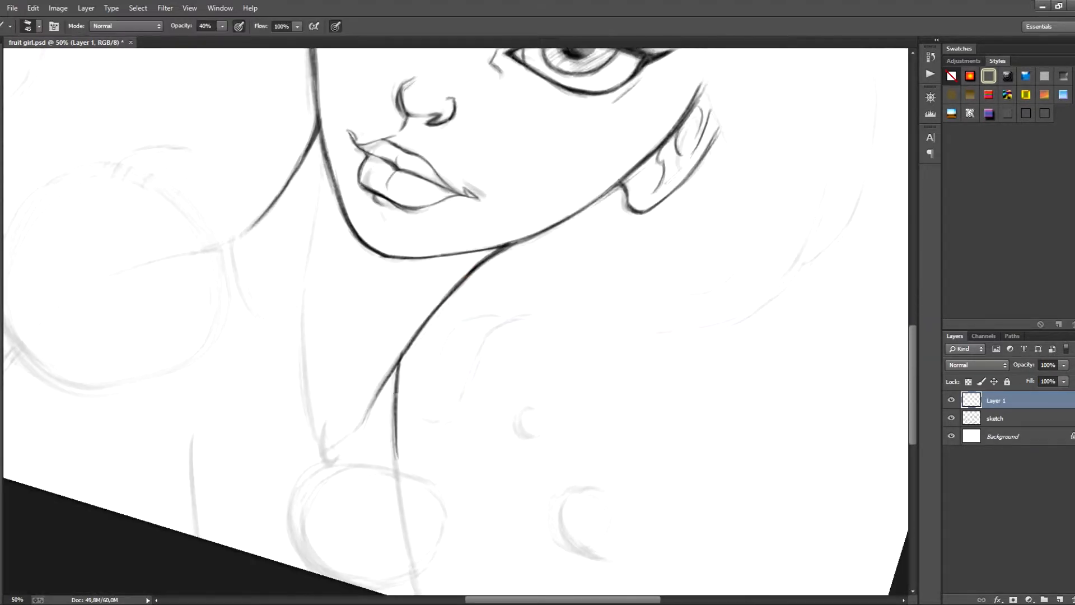
drag(304, 303, 309, 396)
drag(303, 330, 312, 413)
mouse_move(305, 343)
mouse_down()
mouse_move(315, 416)
mouse_move(599, 262)
mouse_move(558, 203)
mouse_up()
key(r)
mouse_move(587, 238)
mouse_down()
mouse_move(639, 399)
mouse_move(303, 341)
mouse_move(306, 281)
mouse_up()
key(r)
key(ctrl+minus)
key(ctrl+minus)
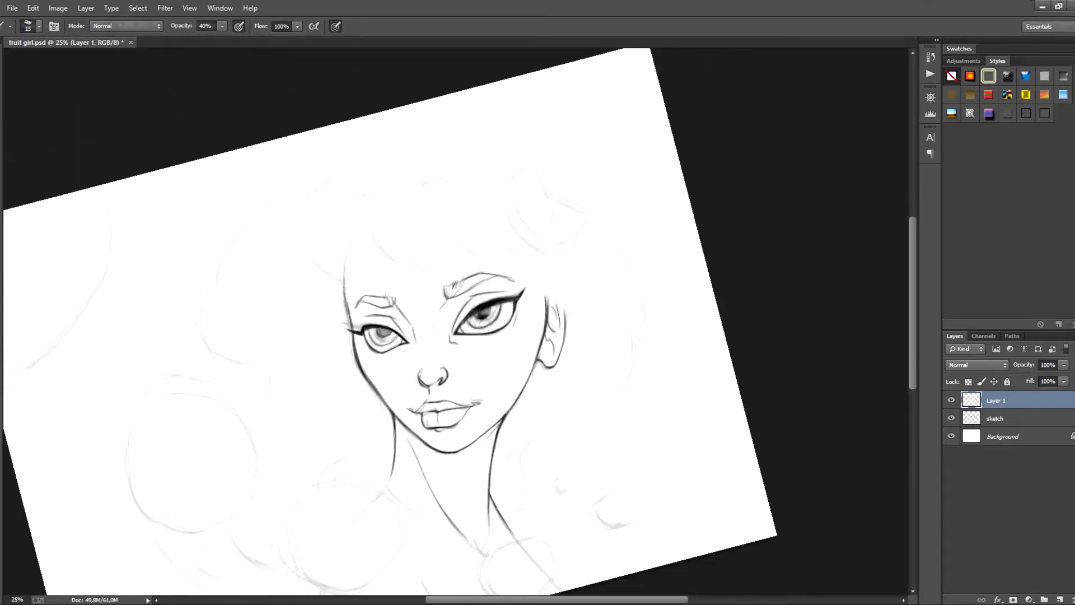
- Ink the scalloped pulp edge of the citrus slice in the hair with a 15 px brush
key(r)
drag(619, 280, 625, 321)
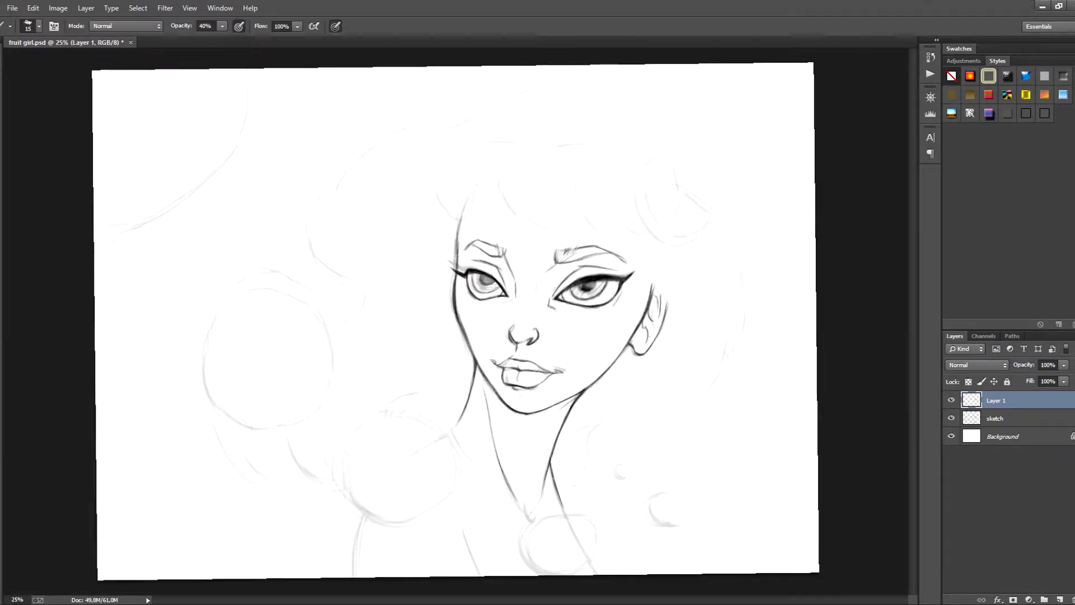
key(ctrl+plus)
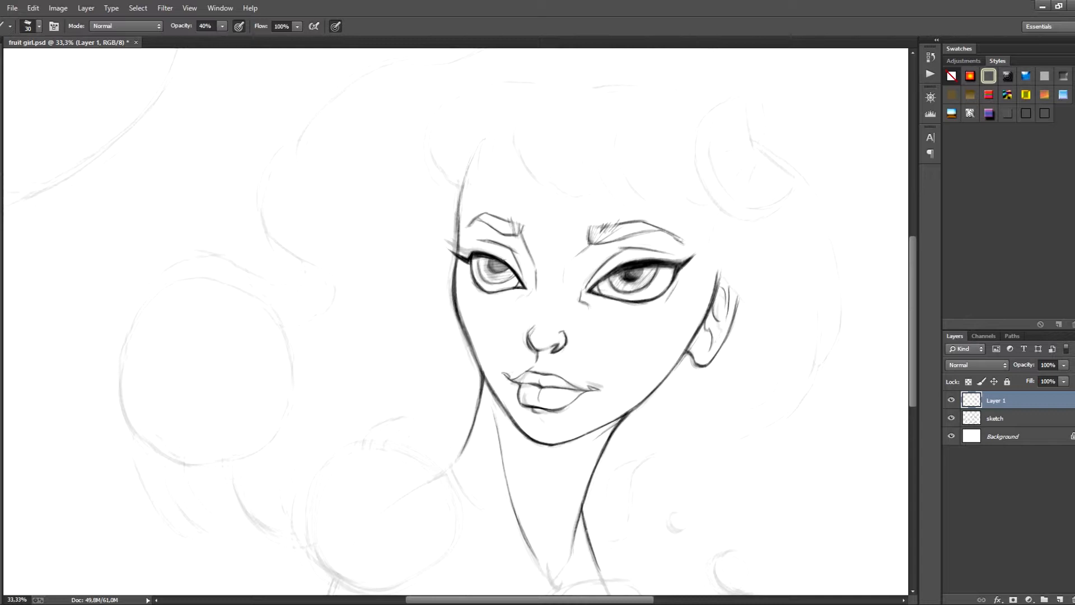
drag(560, 252, 424, 384)
key(ctrl+plus)
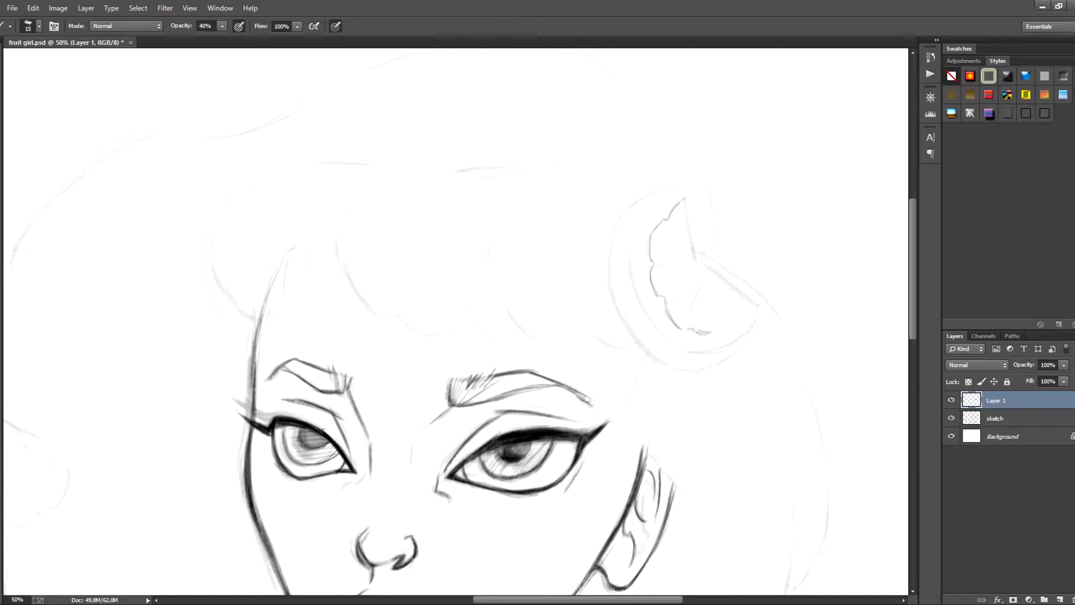
drag(672, 252, 486, 318)
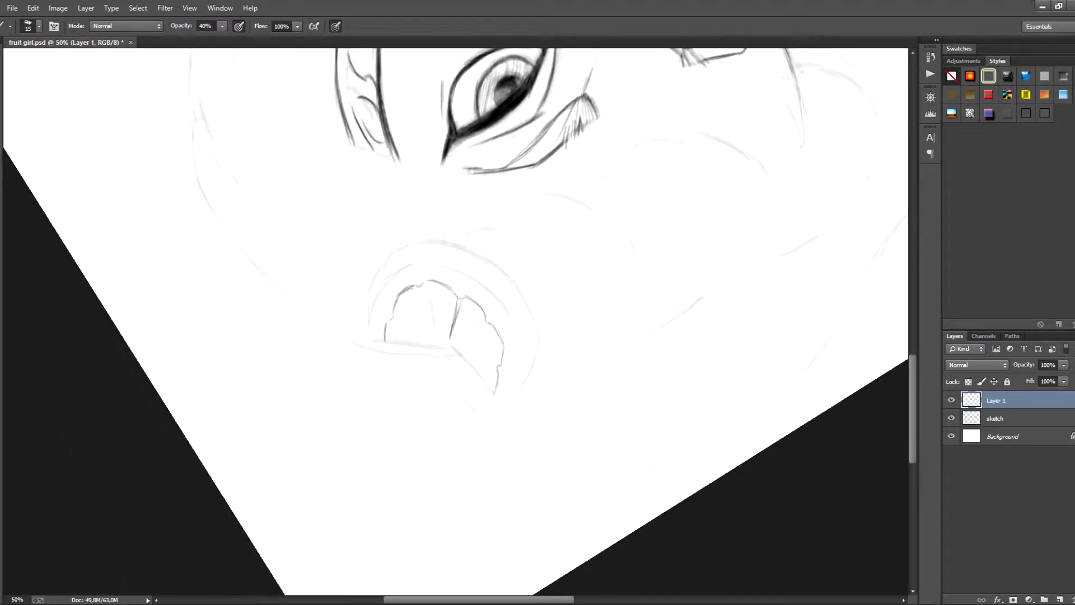
- Ink the radial dividers between the citrus slice's segments
key(r)
drag(644, 359, 610, 208)
drag(479, 301, 476, 341)
key(r)
mouse_move(644, 359)
mouse_down()
mouse_move(608, 203)
mouse_move(545, 457)
mouse_up()
key(r)
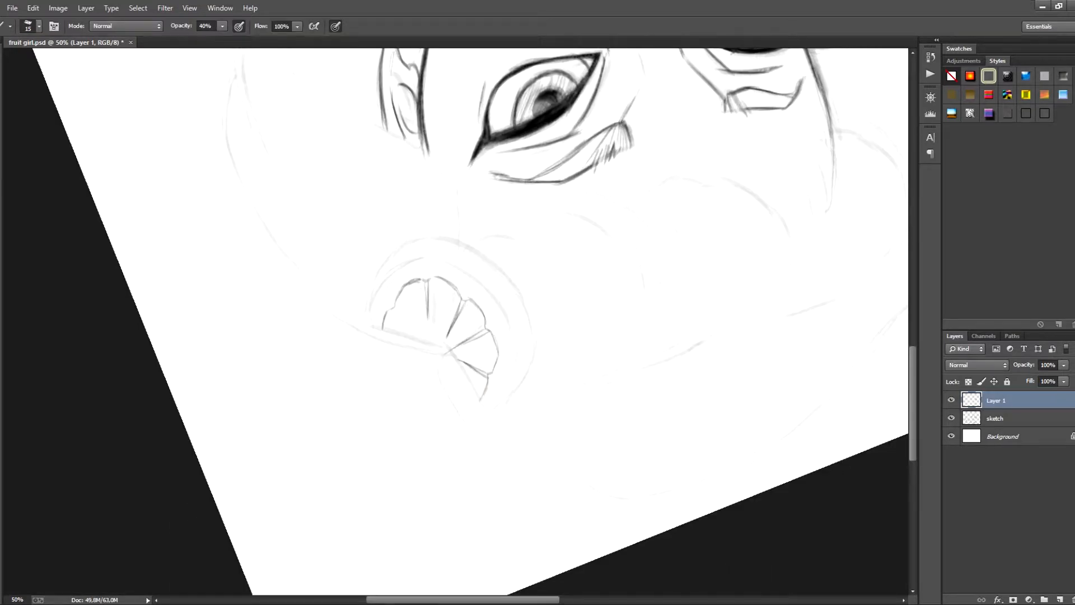
- Ink the citrus slice's small core, its remaining dividers and the two straight cut edges
key(r)
drag(560, 196, 591, 413)
key(r)
drag(560, 196, 485, 482)
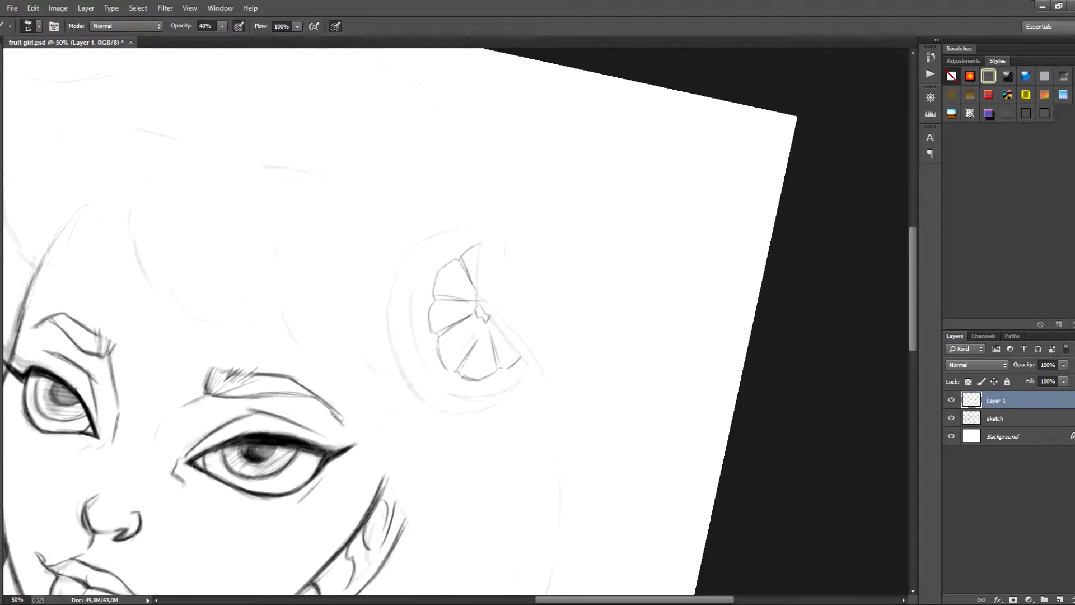
drag(480, 242, 477, 302)
key(r)
drag(560, 196, 617, 296)
drag(485, 341, 482, 388)
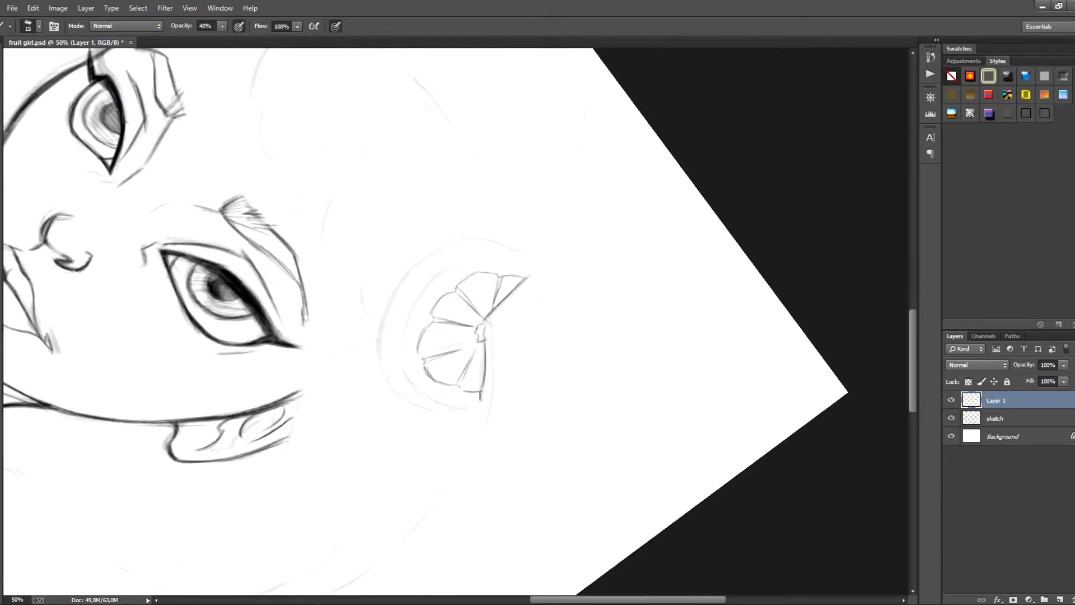
key(r)
mouse_move(560, 196)
mouse_down()
mouse_move(294, 336)
mouse_move(534, 465)
mouse_move(331, 427)
mouse_up()
- Begin the outer rind curve on the citrus slice's left-hand side with a 25 px brush
key(r)
mouse_move(477, 308)
mouse_down()
mouse_move(680, 219)
mouse_move(625, 243)
mouse_move(626, 255)
mouse_up()
key(bracketright)
drag(545, 227, 539, 286)
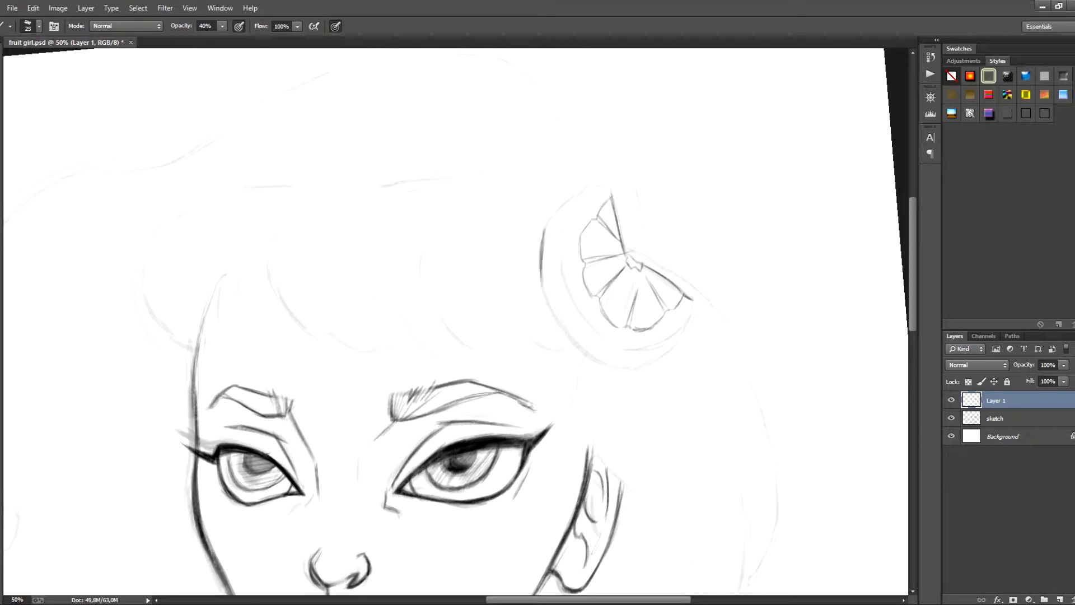
drag(590, 187, 548, 228)
mouse_move(571, 198)
mouse_down()
mouse_move(544, 235)
mouse_move(613, 365)
mouse_up()
- Extend the outer rind curve around the citrus slice and join its upper tip to the cut edge
key(r)
mouse_move(503, 405)
mouse_down()
mouse_move(550, 374)
mouse_move(599, 369)
mouse_up()
key(r)
drag(560, 196, 619, 314)
drag(532, 448, 572, 369)
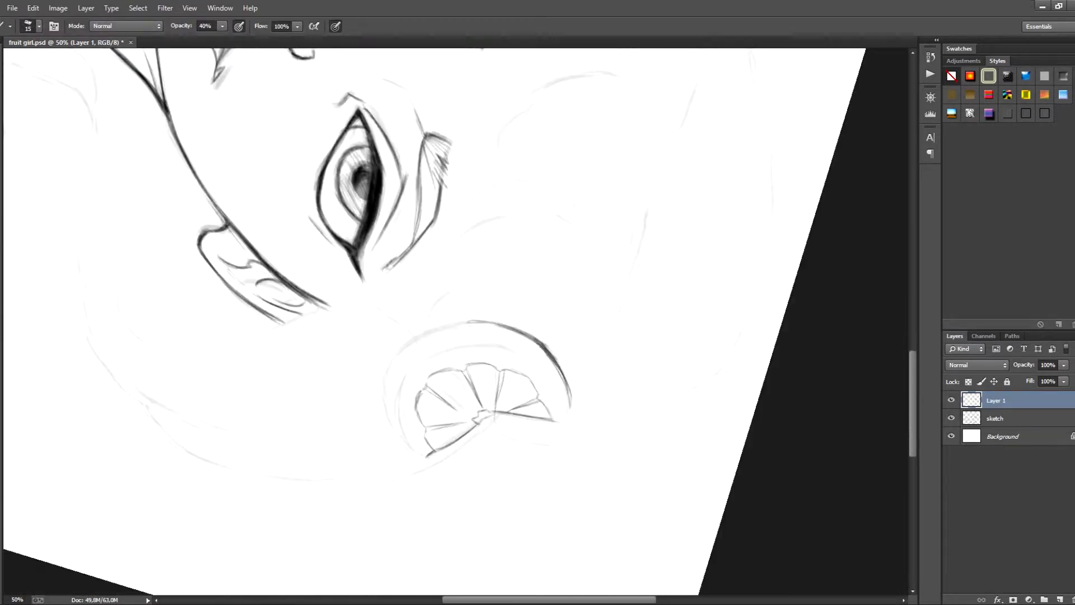
drag(570, 410, 556, 422)
key(e)
drag(401, 190, 314, 185)
key(r)
mouse_move(560, 196)
mouse_down()
mouse_move(311, 395)
mouse_move(360, 453)
mouse_up()
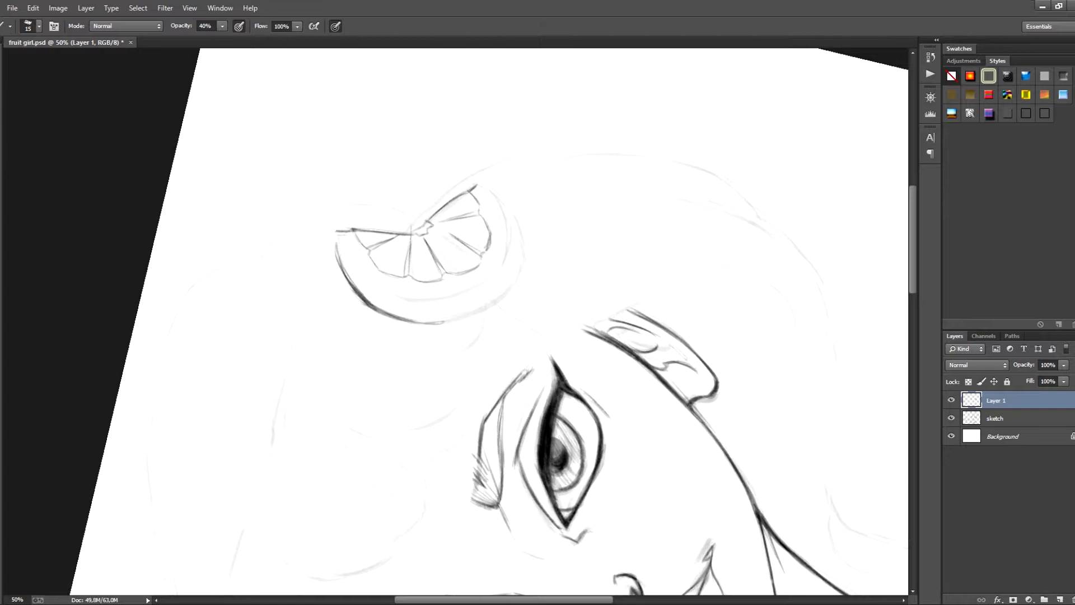
- Refine the citrus slice's upper tip and ink the rind's lower end up to the other cut edge
key(r)
drag(560, 196, 619, 305)
drag(434, 174, 416, 193)
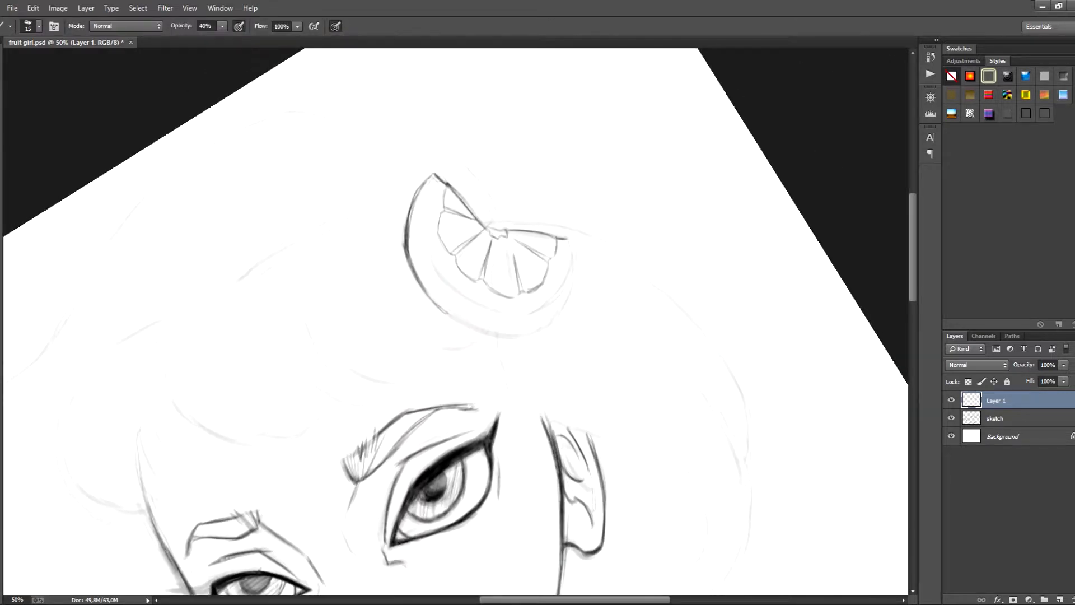
key(r)
drag(560, 196, 316, 405)
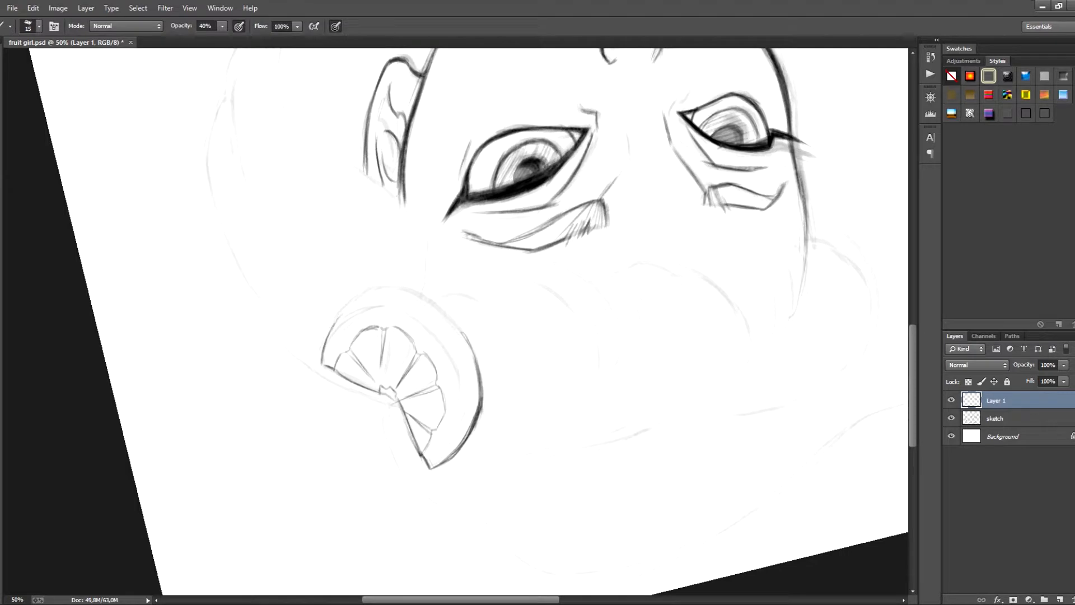
mouse_move(377, 288)
mouse_down()
mouse_move(332, 326)
mouse_move(324, 357)
mouse_up()
key(r)
drag(560, 196, 332, 220)
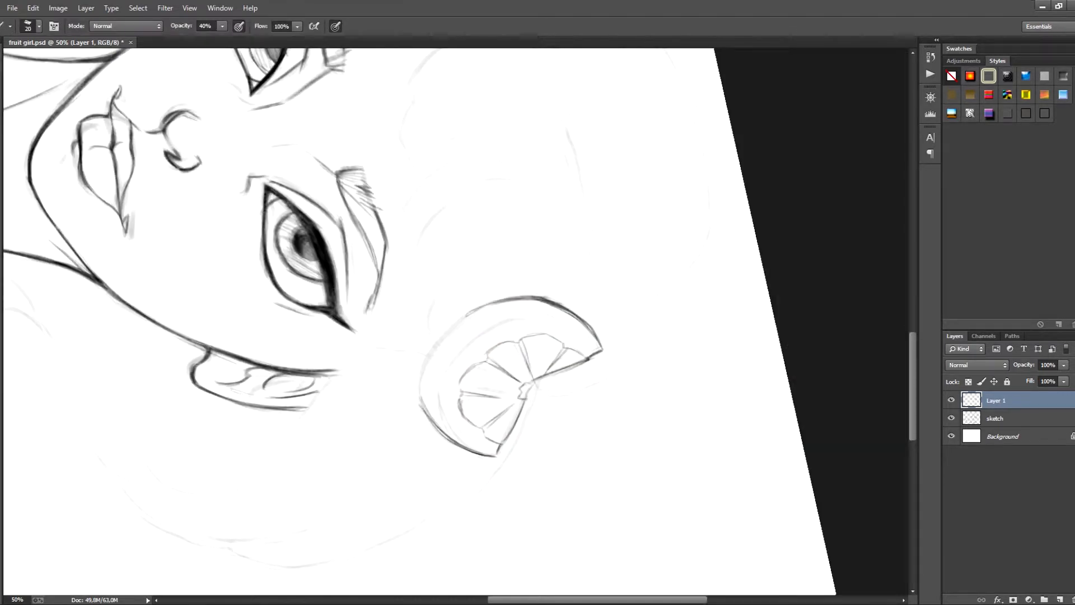
- Close the remaining gap in the outer rind line and thicken it with a 20 px brush
drag(426, 370, 441, 430)
mouse_move(425, 360)
mouse_down()
mouse_move(489, 303)
mouse_move(418, 385)
mouse_up()
key(e)
key(b)
key(r)
drag(560, 196, 394, 171)
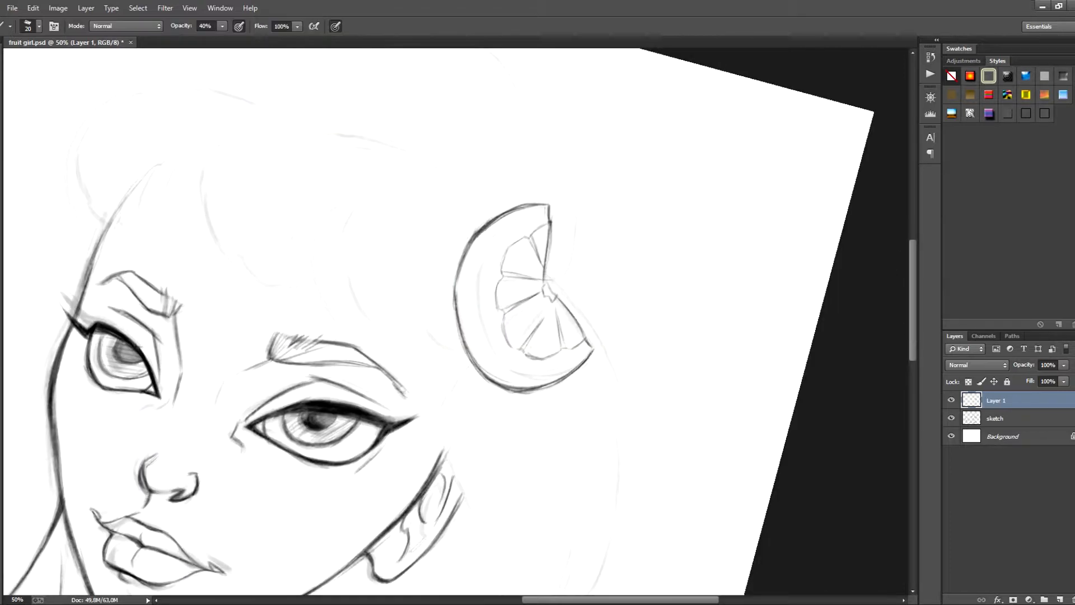
drag(458, 275, 460, 336)
key(r)
drag(561, 196, 524, 174)
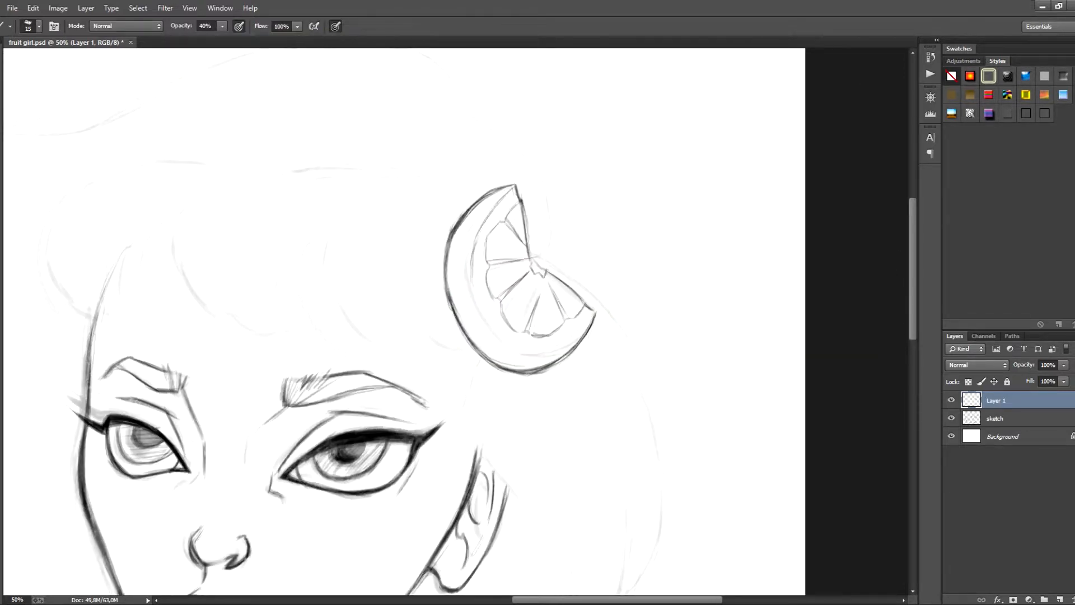
- Ink the inner rind line parallel to the citrus slice's outer curve with a 15 px brush
drag(476, 238, 483, 308)
key(r)
drag(560, 196, 612, 273)
mouse_move(491, 306)
mouse_down()
mouse_move(487, 350)
mouse_move(505, 387)
mouse_up()
key(r)
drag(560, 196, 568, 440)
drag(380, 373, 373, 436)
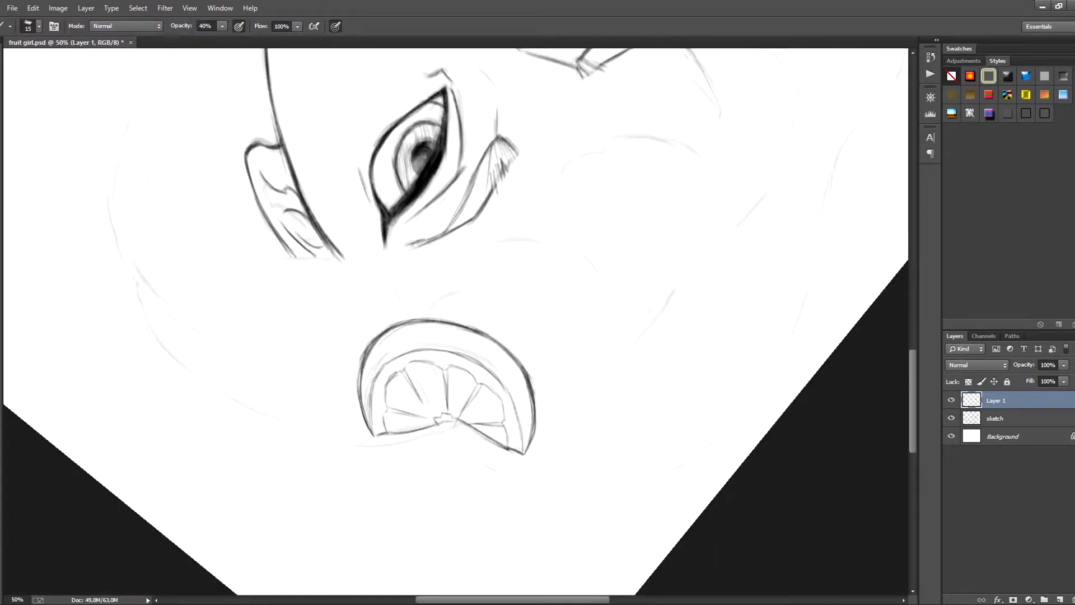
- Strengthen the hair citrus slice's outer rind line down to its cut edge
drag(369, 400, 374, 438)
key(r)
mouse_move(560, 196)
mouse_down()
mouse_move(295, 348)
mouse_move(294, 308)
mouse_up()
key(space)
drag(392, 393, 685, 224)
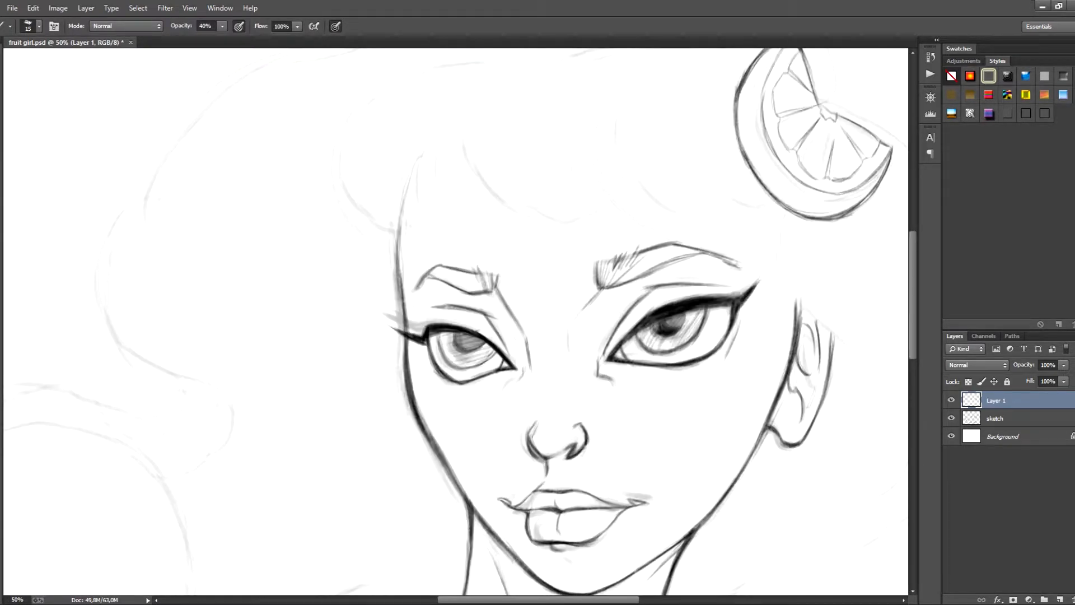
- Ink the outer curve of the rolled fringe where it meets the far temple
key(e)
key(b)
key(space)
mouse_move(504, 280)
mouse_down()
mouse_move(543, 313)
mouse_move(462, 391)
mouse_up()
mouse_move(298, 241)
mouse_down()
mouse_move(312, 327)
mouse_move(350, 285)
mouse_move(340, 314)
mouse_up()
key(r)
key([)
mouse_move(311, 264)
mouse_down()
mouse_move(362, 325)
mouse_move(359, 262)
mouse_up()
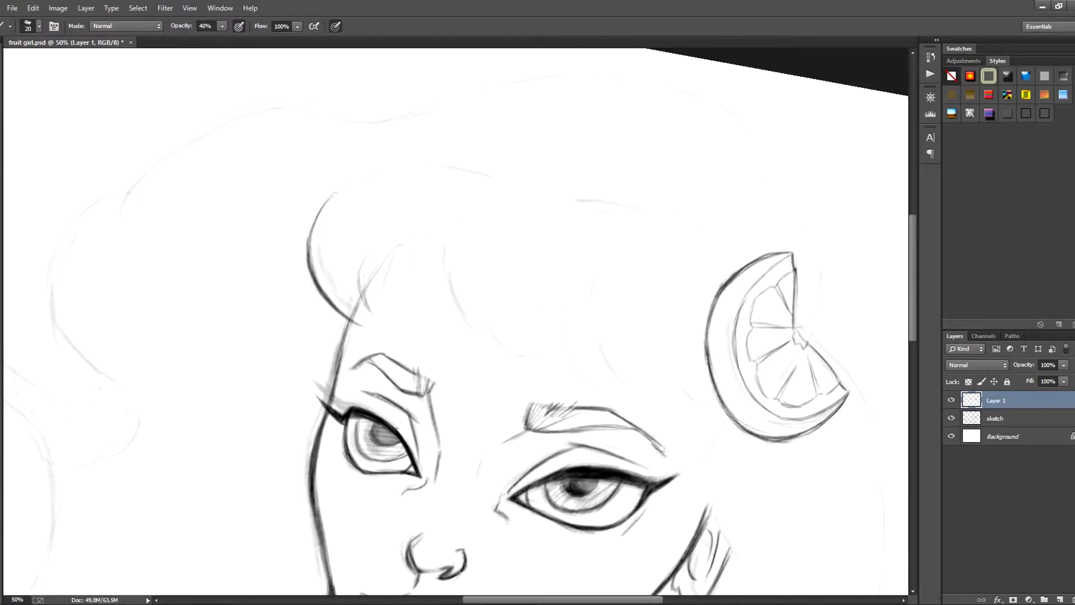
- Ink the curved strands of the first fringe lock beside the far temple with a 15 px brush
drag(364, 307, 439, 192)
drag(409, 236, 394, 311)
mouse_move(390, 259)
mouse_down()
mouse_move(401, 317)
mouse_move(452, 220)
mouse_move(472, 211)
mouse_up()
drag(416, 251, 403, 321)
drag(390, 264, 372, 315)
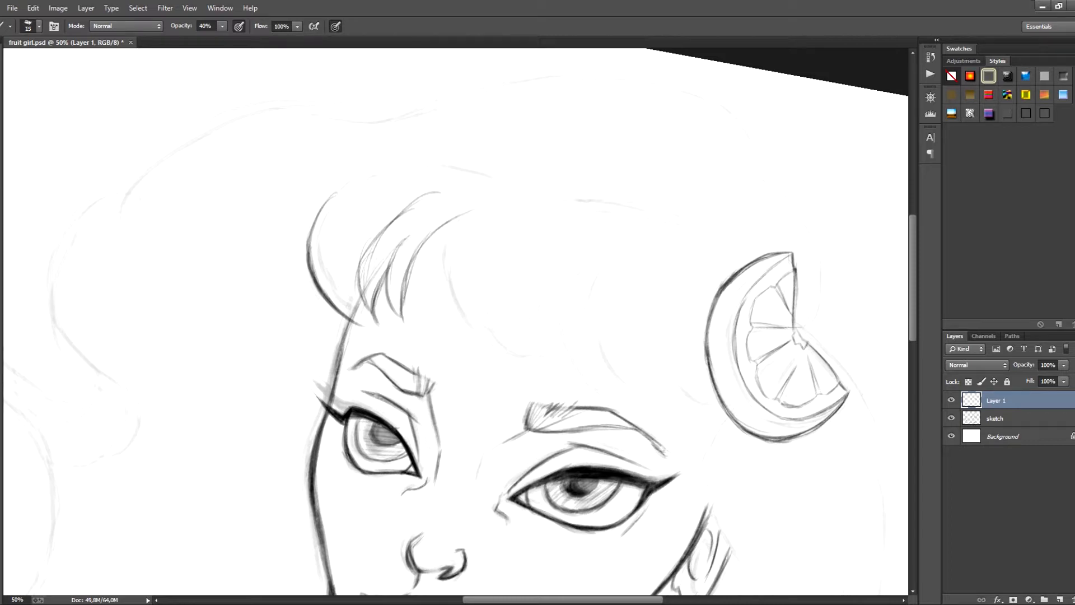
- Ink the curve that separates the first fringe lock from the wider one beside it
key(e)
key(r)
drag(673, 336, 667, 272)
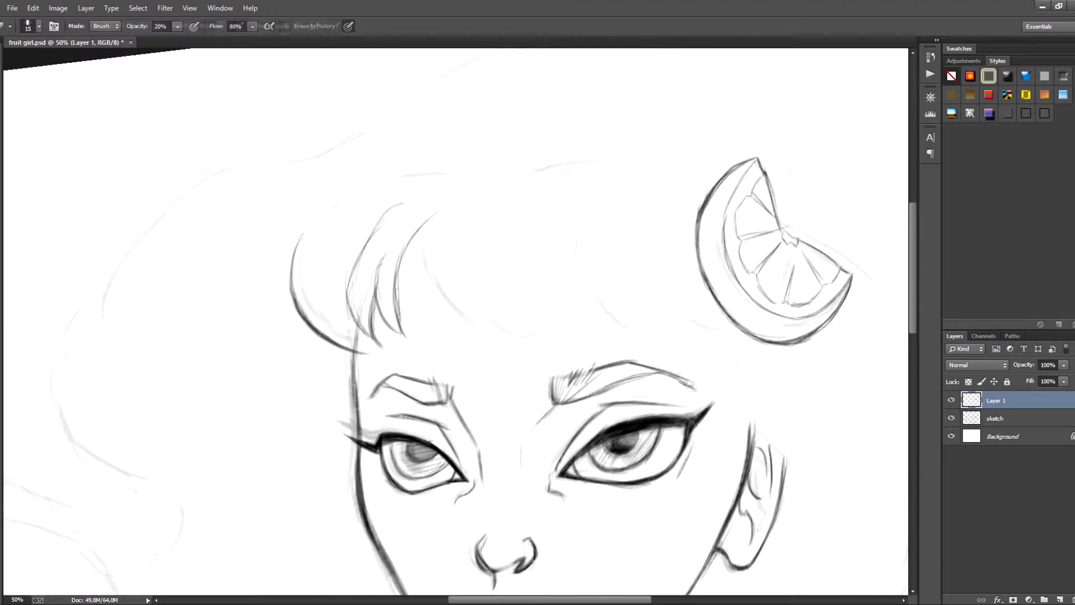
key(b)
drag(439, 201, 425, 261)
drag(426, 224, 443, 297)
- Thicken the second fringe lock's curve with a 20 px brush and bring its strands to a point above the brows
key(ctrl+minus)
key(r)
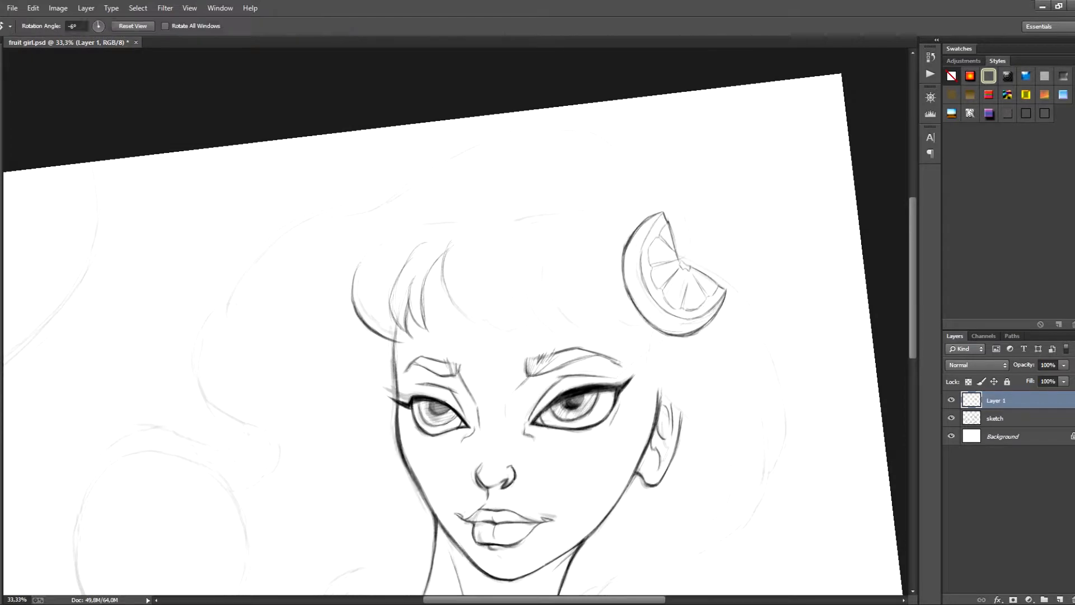
drag(672, 269, 677, 345)
key(b)
key(])
mouse_move(466, 259)
mouse_down()
mouse_move(468, 326)
mouse_move(493, 342)
mouse_up()
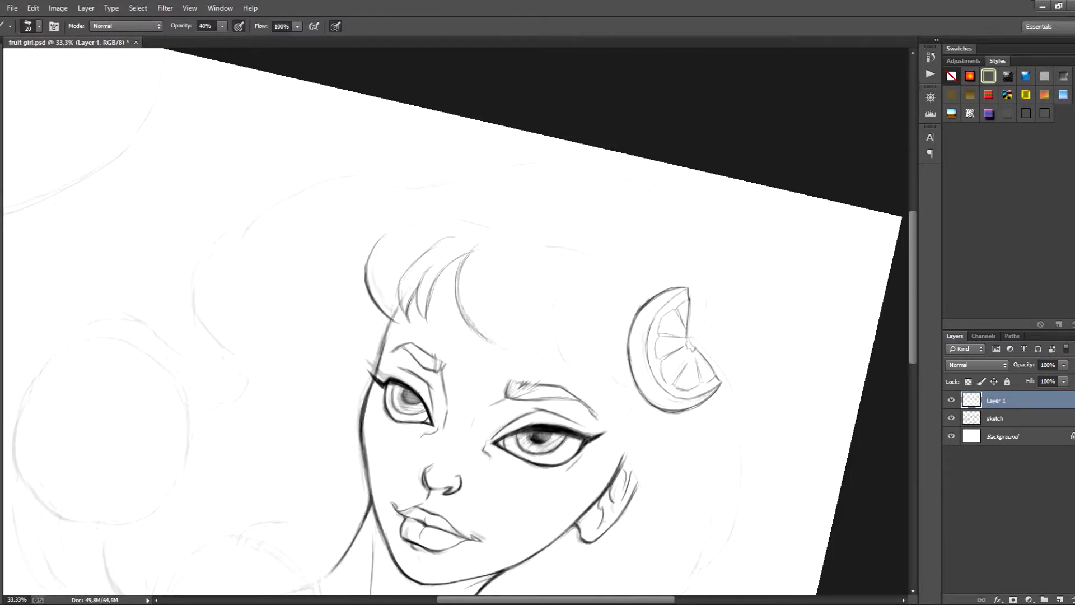
drag(528, 306, 519, 348)
- Ink the strands opening the third fringe lock above the inner end of the near eyebrow
key(r)
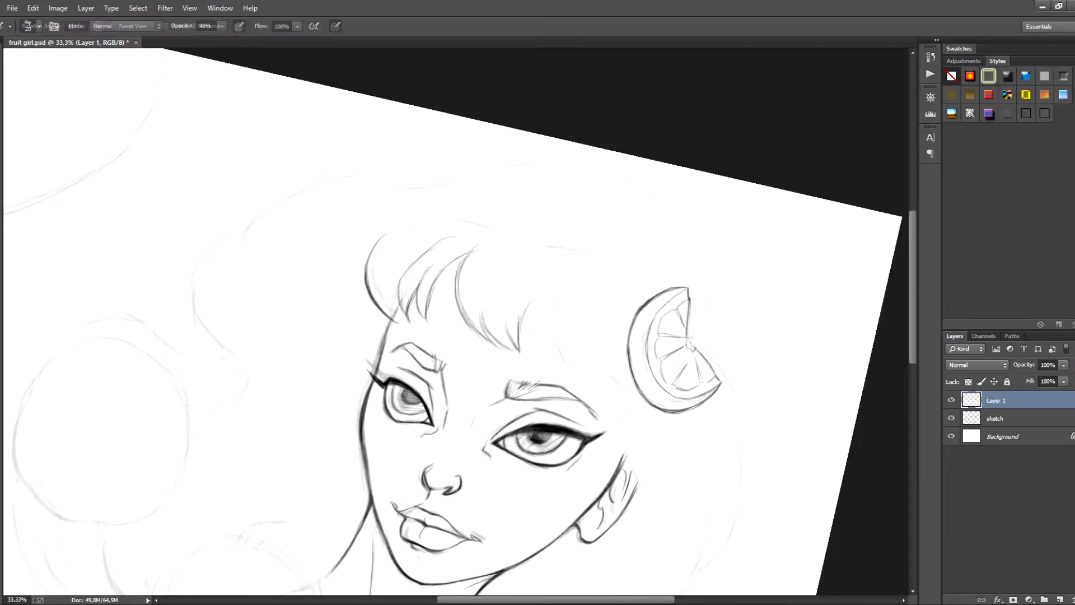
drag(672, 345, 644, 214)
key(b)
drag(505, 260, 518, 305)
drag(505, 252, 525, 314)
key(ctrl+z)
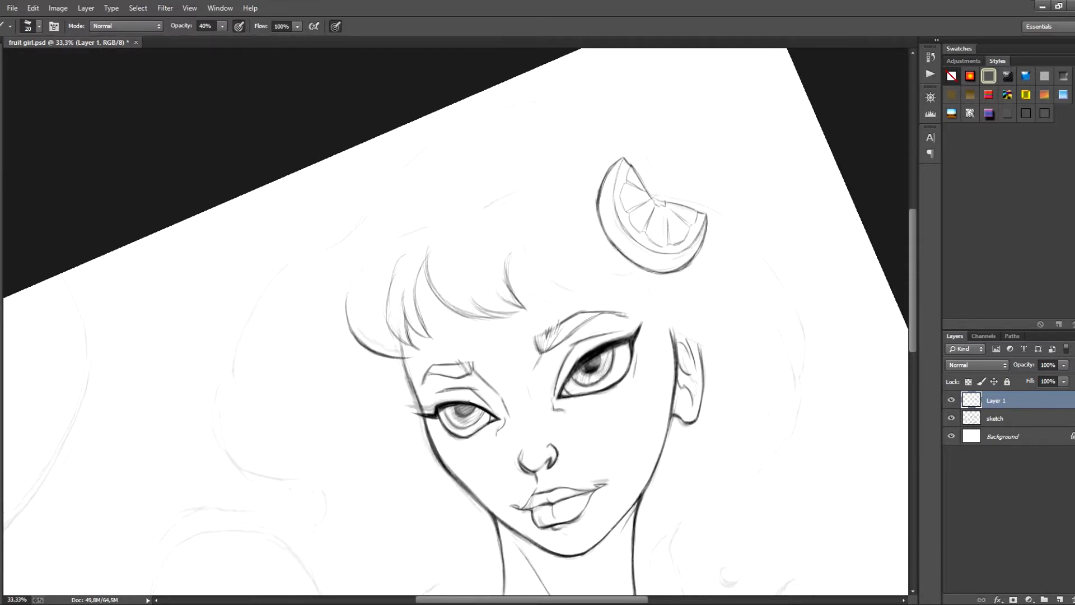
key(r)
drag(644, 213, 654, 410)
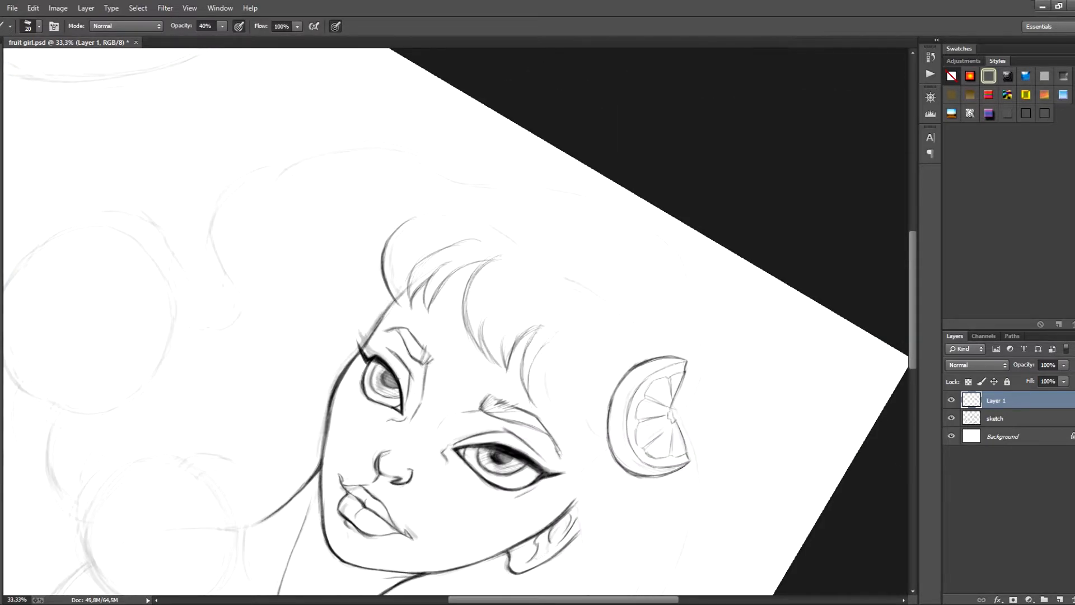
drag(529, 351, 540, 407)
- Add short tapered strands inside the first fringe locks near the far temple
key(r)
mouse_move(654, 410)
mouse_down()
mouse_move(620, 179)
mouse_move(673, 332)
mouse_up()
key(b)
drag(463, 258, 428, 327)
drag(428, 305, 439, 335)
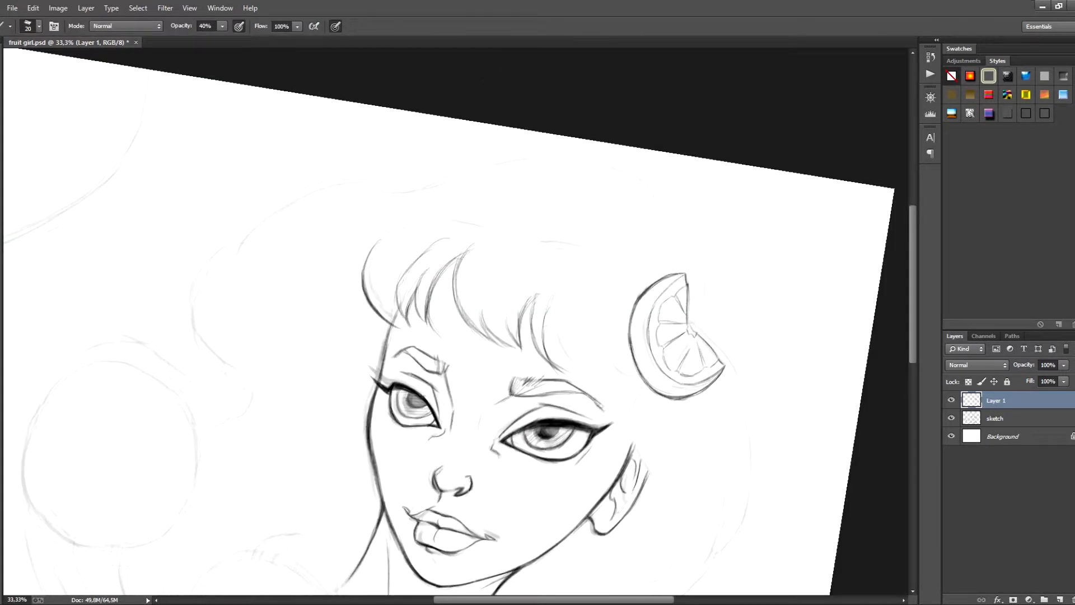
drag(376, 300, 401, 330)
drag(396, 289, 415, 326)
- Ink the remaining fringe strands from the third lock across to the citrus slice
key(r)
key(e)
mouse_move(673, 332)
mouse_down()
mouse_move(664, 257)
mouse_move(673, 334)
mouse_up()
key(b)
key(r)
drag(556, 337, 564, 358)
drag(546, 316, 584, 371)
drag(549, 324, 585, 371)
drag(579, 330, 601, 373)
drag(591, 337, 632, 380)
drag(595, 353, 639, 381)
- Ink the top contour of the hair from the far temple over the crown to the citrus slice
key(r)
drag(673, 335, 646, 218)
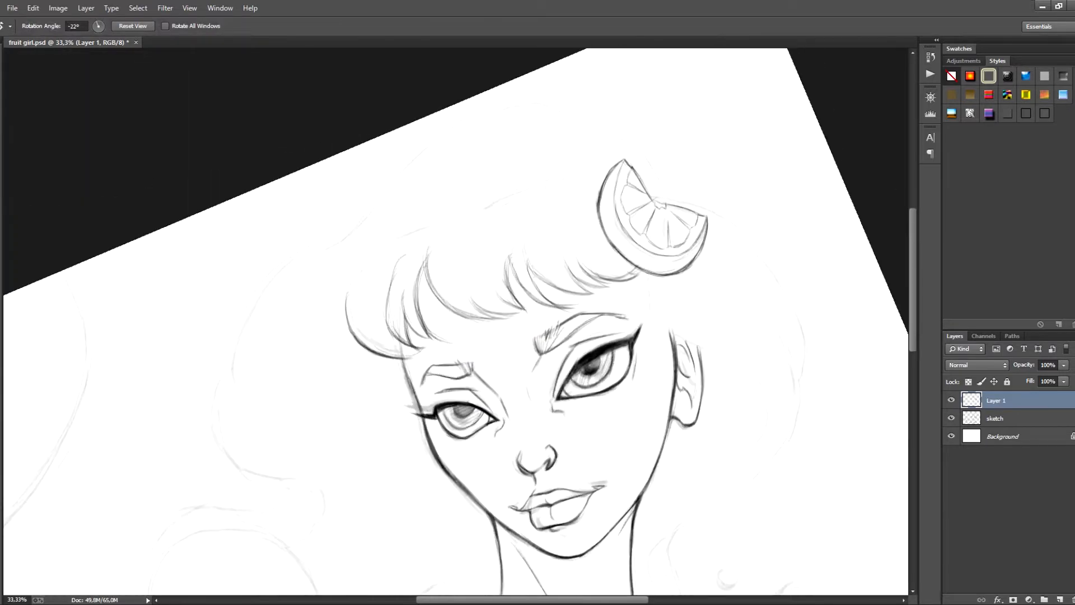
key(b)
mouse_move(349, 299)
mouse_down()
mouse_move(406, 222)
mouse_move(583, 177)
mouse_up()
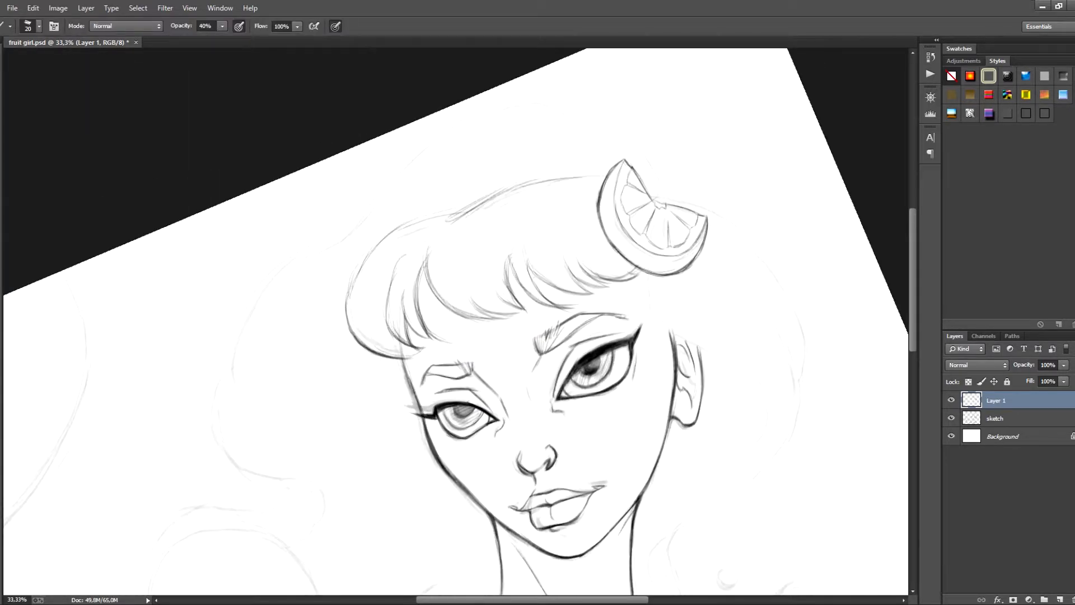
drag(446, 225, 609, 176)
drag(347, 294, 452, 213)
key(Escape)
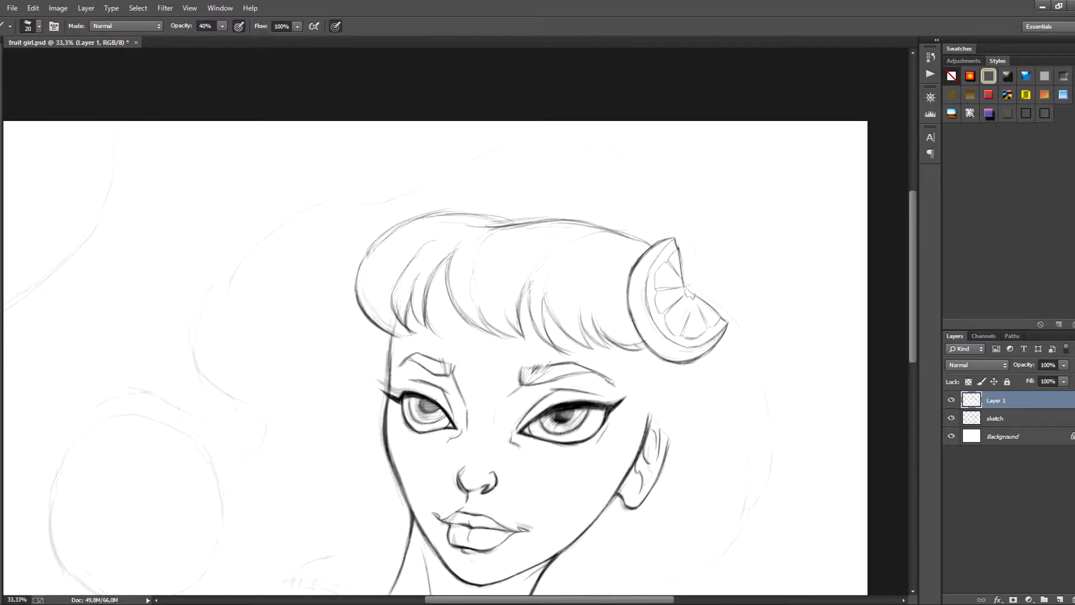
- Add light flow lines inside the fringe, leading from the locks up to the crown contour
drag(585, 322, 590, 255)
key(r)
drag(666, 313, 660, 276)
key(b)
drag(439, 286, 480, 215)
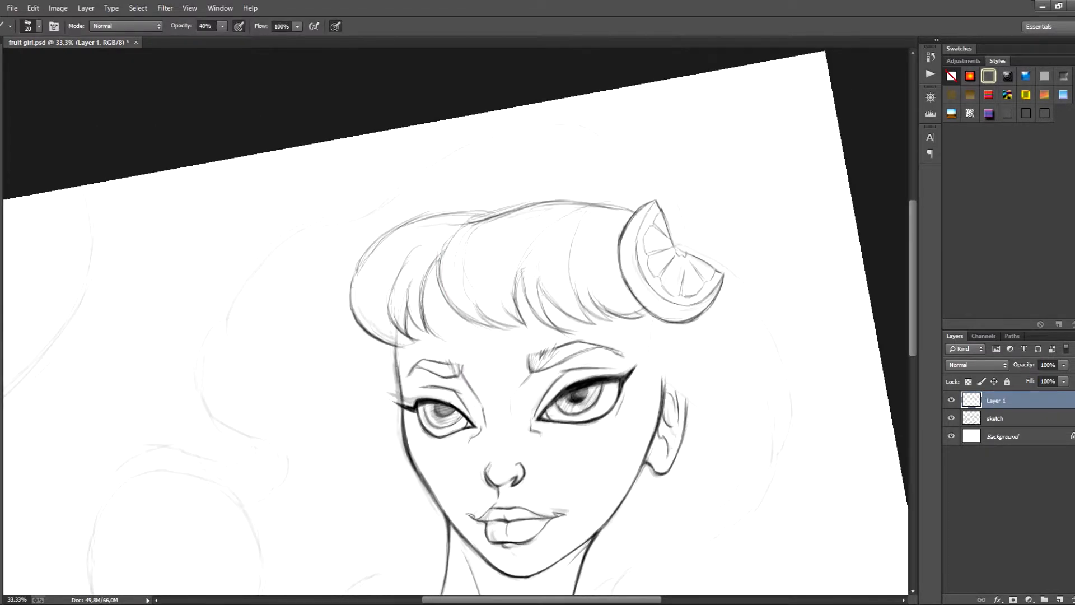
drag(392, 286, 474, 217)
key(Escape)
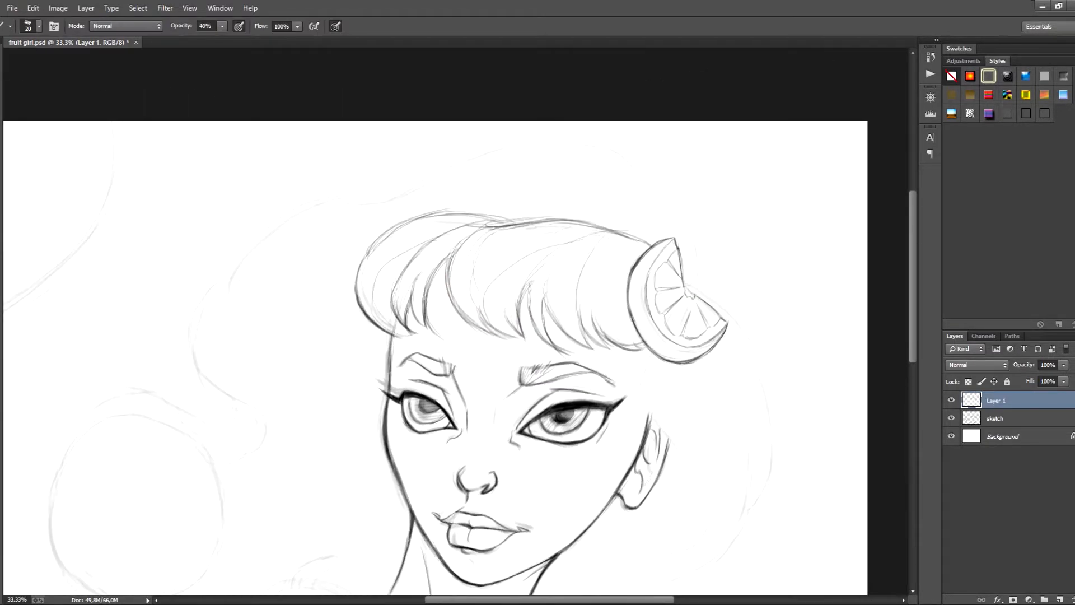
- Ink the hairline from the citrus slice down to the ear and darken the fringe's outer curve
mouse_move(653, 356)
mouse_down()
mouse_move(648, 429)
mouse_move(667, 435)
mouse_up()
key(r)
mouse_move(661, 359)
mouse_down()
mouse_move(644, 410)
mouse_move(621, 424)
mouse_move(650, 321)
mouse_move(626, 415)
mouse_up()
key(b)
key(r)
key(b)
drag(367, 263, 391, 228)
mouse_move(381, 242)
mouse_down()
mouse_move(436, 215)
mouse_move(406, 236)
mouse_up()
key(r)
key(b)
drag(504, 348, 422, 232)
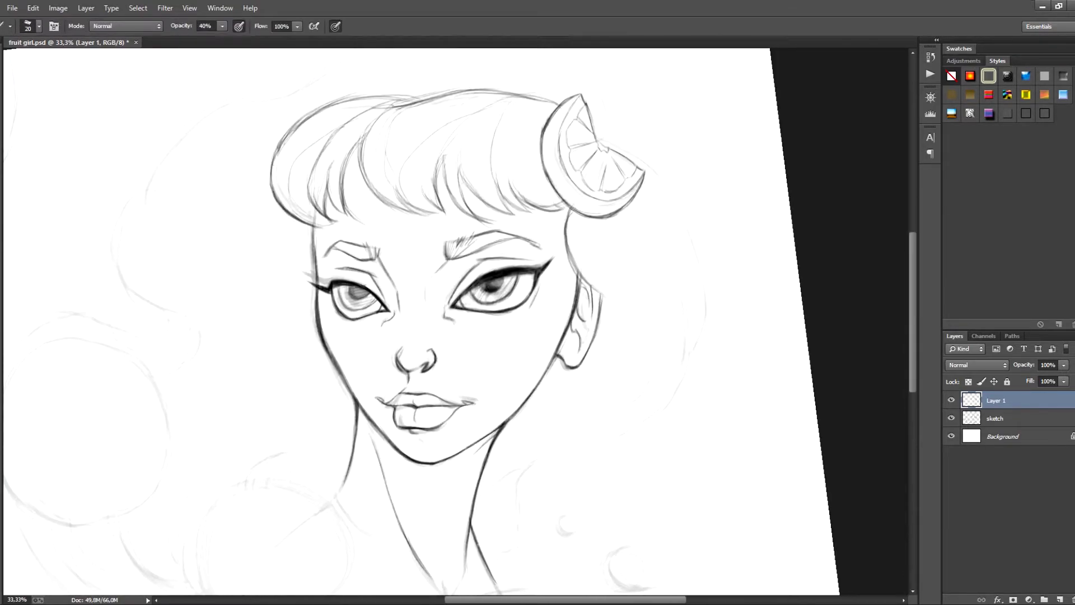
- Ink and reinforce the outer contour of the side hair falling from the citrus slice past the ear
key(r)
mouse_move(528, 236)
mouse_down()
mouse_move(569, 316)
mouse_move(411, 424)
mouse_move(506, 221)
mouse_move(563, 287)
mouse_up()
key(b)
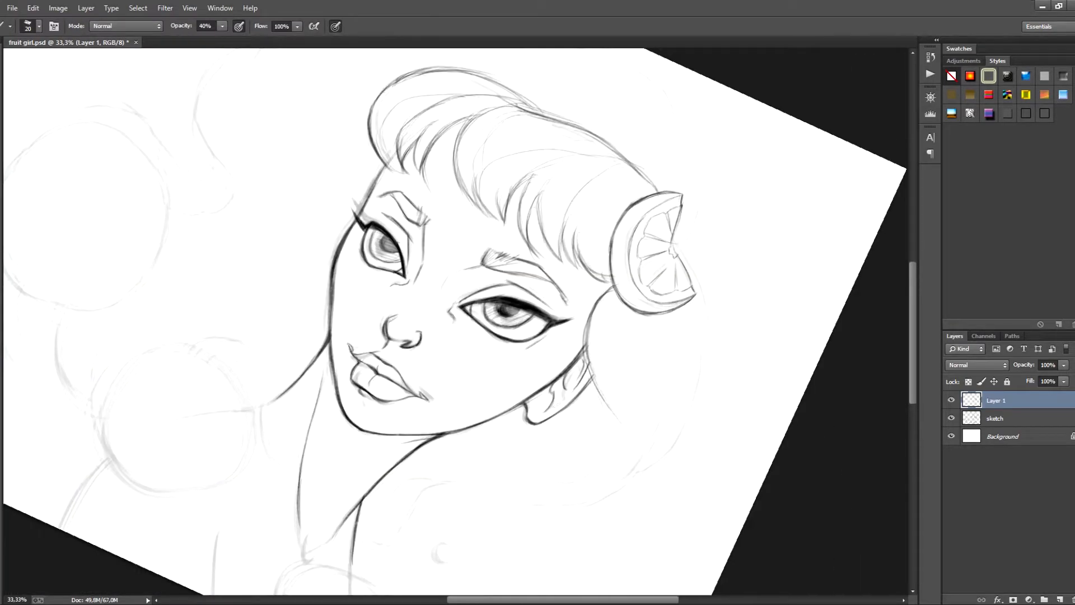
drag(682, 248, 703, 347)
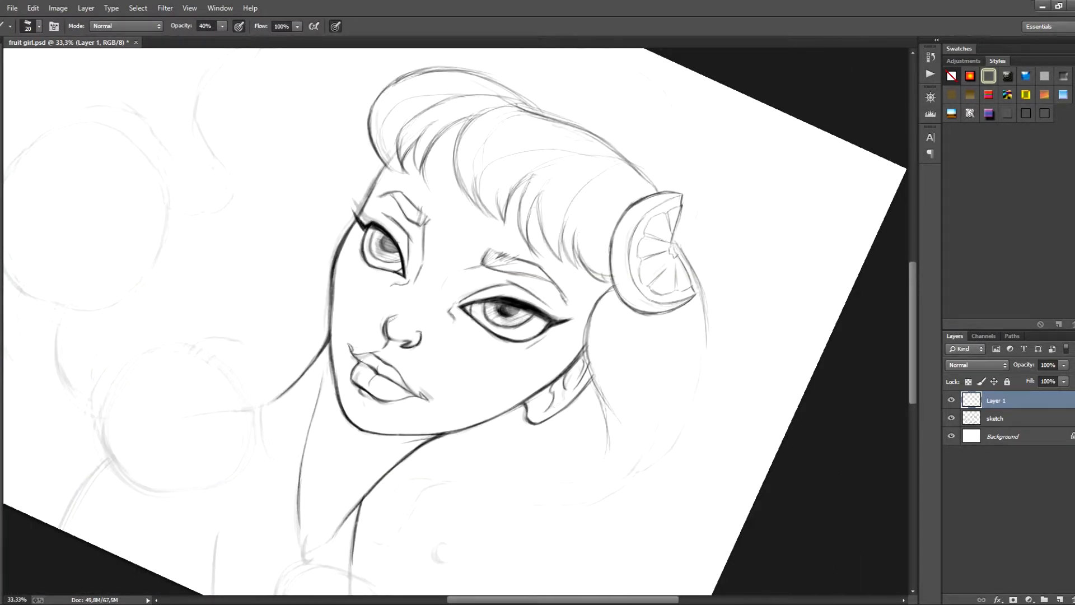
key(r)
drag(588, 321, 354, 236)
key(b)
drag(237, 236, 280, 142)
drag(252, 182, 347, 98)
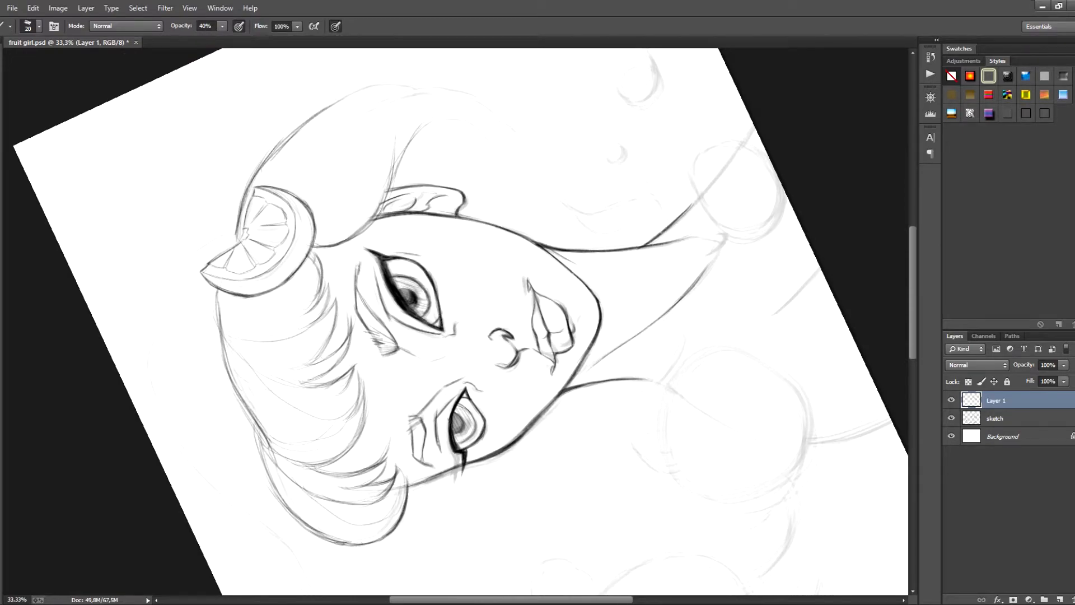
drag(281, 146, 367, 85)
- Ink a curved hair contour leading outward from the cut side of the hair citrus slice
key(r)
drag(358, 246, 347, 265)
key(b)
mouse_move(223, 273)
mouse_down()
mouse_move(193, 291)
mouse_move(173, 357)
mouse_up()
drag(222, 274, 172, 338)
drag(190, 295, 173, 359)
- Extend the neck line to the shoulder and ink the core and inner outline of the round shoulder slice
key(r)
mouse_move(318, 359)
mouse_down()
mouse_move(314, 332)
mouse_move(499, 186)
mouse_move(490, 184)
mouse_up()
key(b)
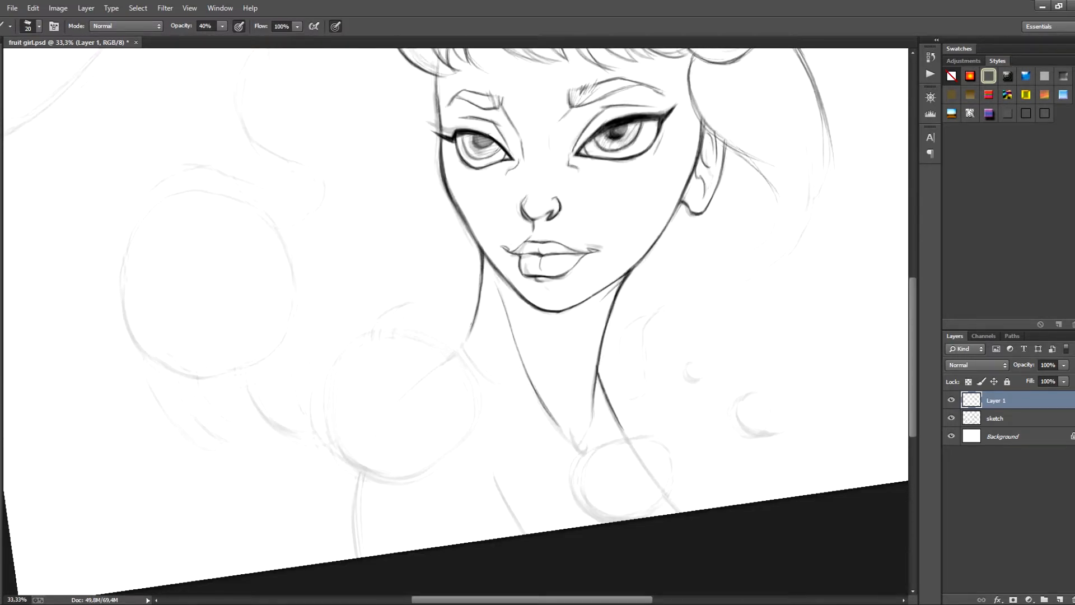
drag(470, 325, 463, 342)
mouse_move(463, 343)
mouse_down()
mouse_move(391, 486)
mouse_move(506, 365)
mouse_up()
mouse_move(432, 427)
mouse_down()
mouse_move(446, 438)
mouse_move(455, 419)
mouse_up()
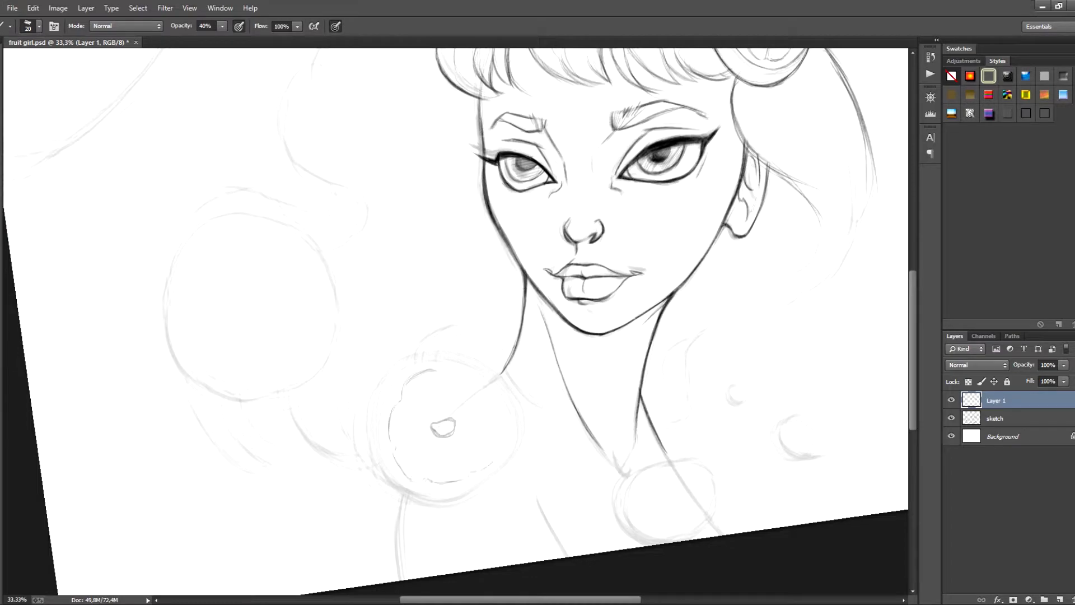
- Ink the radial segment divisions of the round citrus slice on the shoulder
key(r)
key(r)
key(r)
drag(430, 232, 419, 258)
drag(444, 232, 458, 258)
key(r)
drag(574, 308, 594, 333)
drag(579, 294, 615, 294)
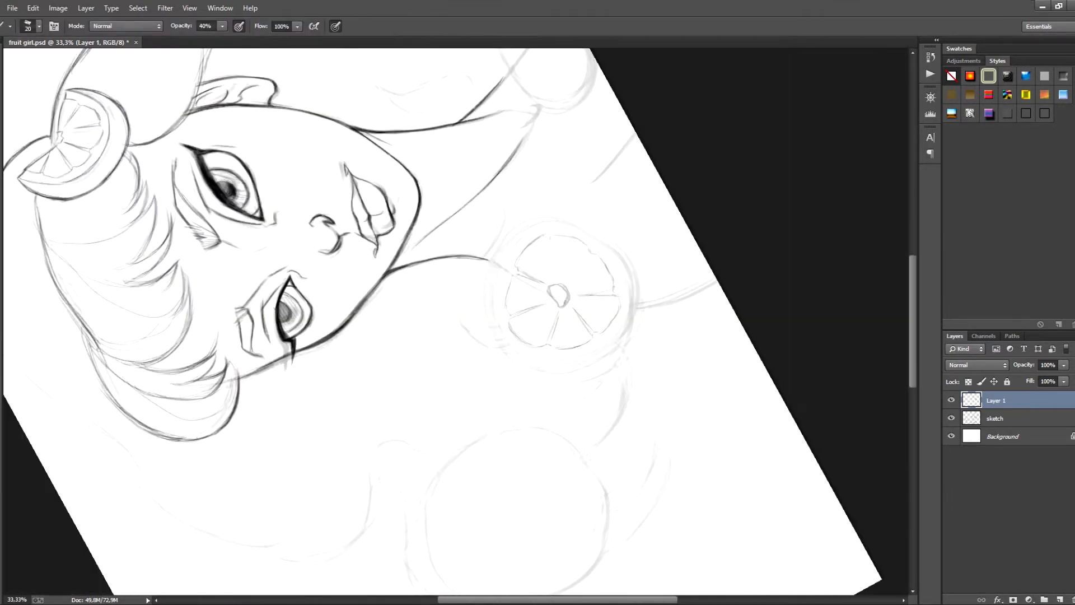
- Ink the circular rind outline around the shoulder slice's segments
key(r)
mouse_move(377, 385)
mouse_down()
mouse_move(441, 352)
mouse_move(381, 464)
mouse_up()
key(r)
drag(495, 322, 572, 286)
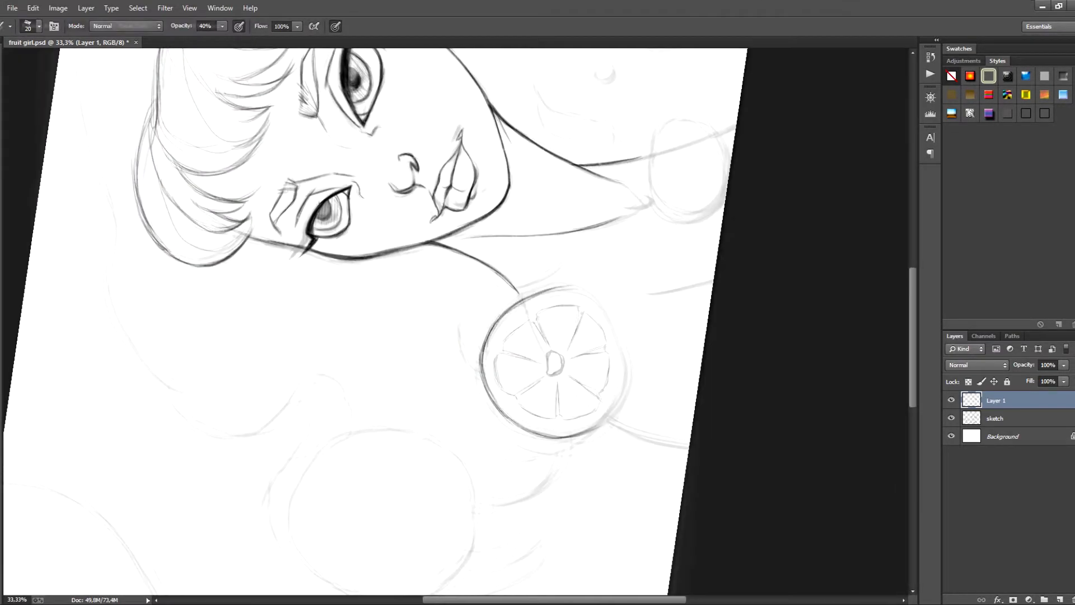
key(r)
drag(314, 219, 320, 337)
key(r)
mouse_move(605, 257)
mouse_down()
mouse_move(459, 336)
mouse_move(522, 243)
mouse_up()
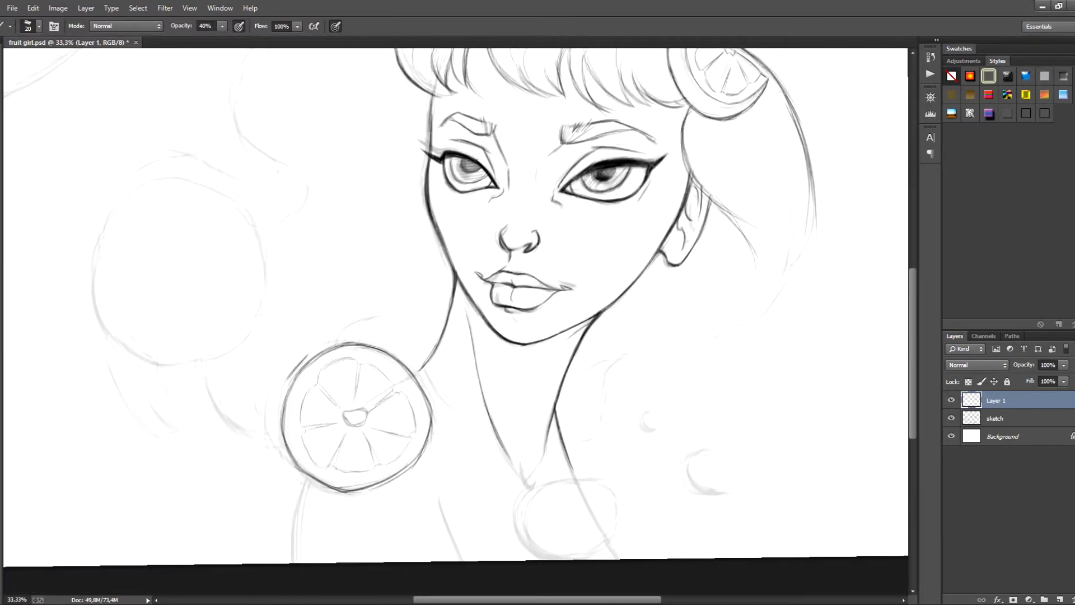
- Ink a second line around the shoulder slice's rim to give the rind thickness
drag(301, 363, 277, 443)
key(r)
drag(256, 233, 245, 289)
key(r)
drag(458, 405, 483, 501)
key(r)
key(r)
drag(486, 156, 474, 255)
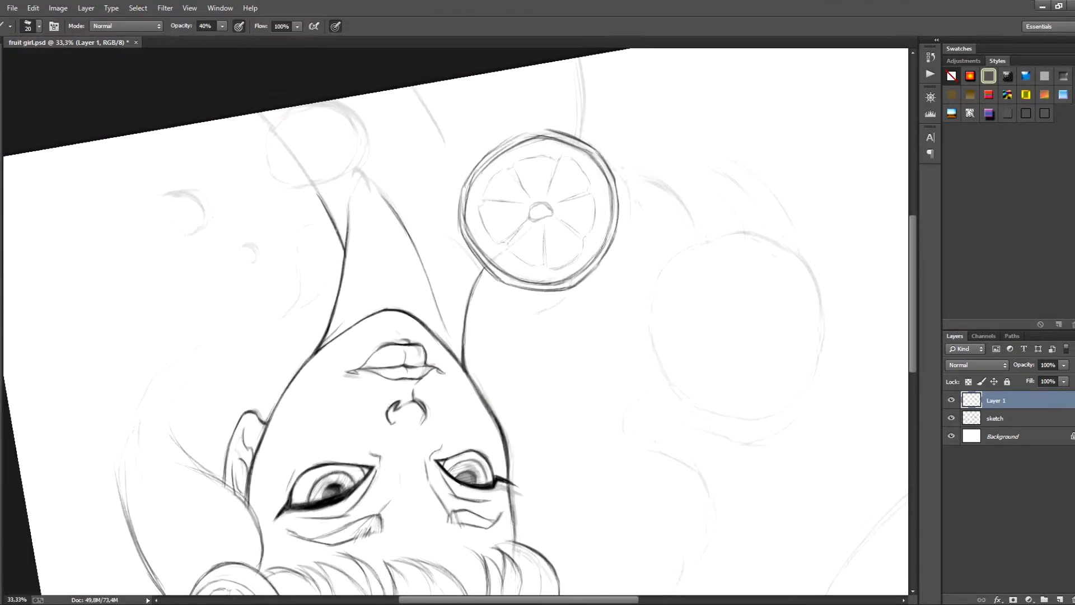
- Lasso the shoulder slice, adjust it with Free Transform and deselect it
key(r)
key(Escape)
key(l)
key(ctrl+t)
key(Return)
key(ctrl+d)
key(b)
- Ink the arm contour below the shoulder slice down to the canvas edge and lightly erase along the slice's rim
drag(423, 387, 410, 316)
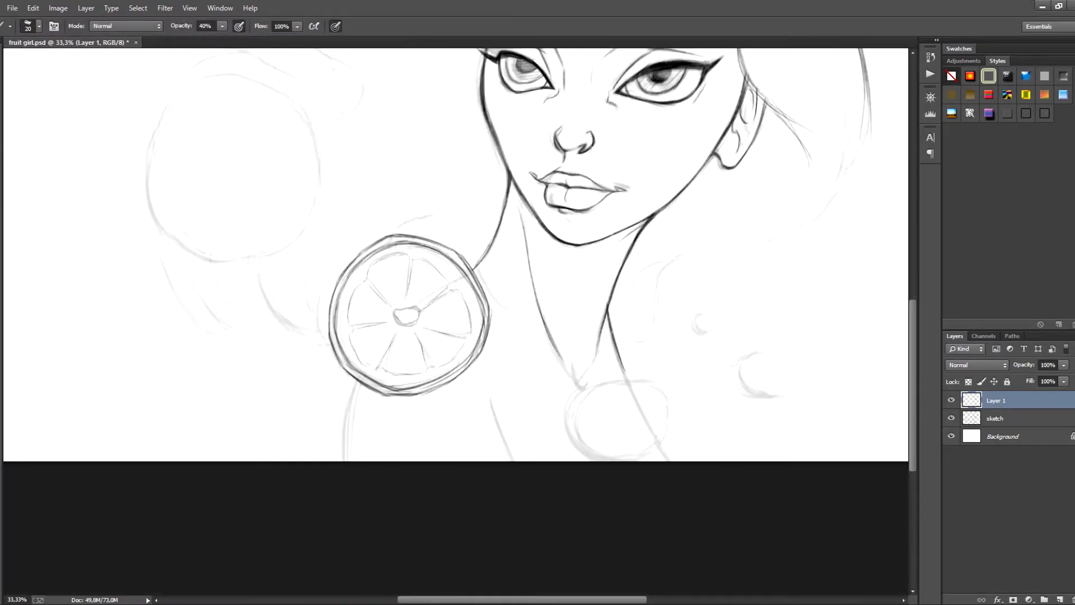
mouse_move(358, 382)
mouse_down()
mouse_move(345, 461)
mouse_move(565, 462)
mouse_move(283, 366)
mouse_move(424, 497)
mouse_up()
key(r)
key(e)
drag(342, 298, 336, 347)
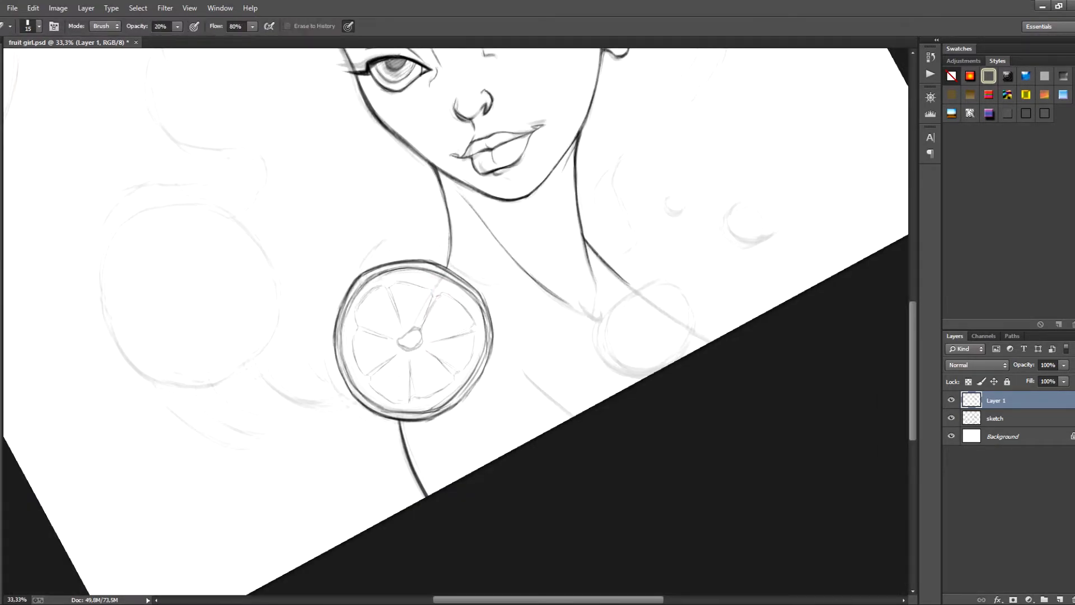
- Ink the chest line between the arm and the neck, using a 25 px brush
key(r)
mouse_move(493, 476)
mouse_down()
mouse_move(459, 162)
mouse_move(456, 476)
mouse_up()
key(b)
key(r)
key(b)
drag(455, 321, 311, 325)
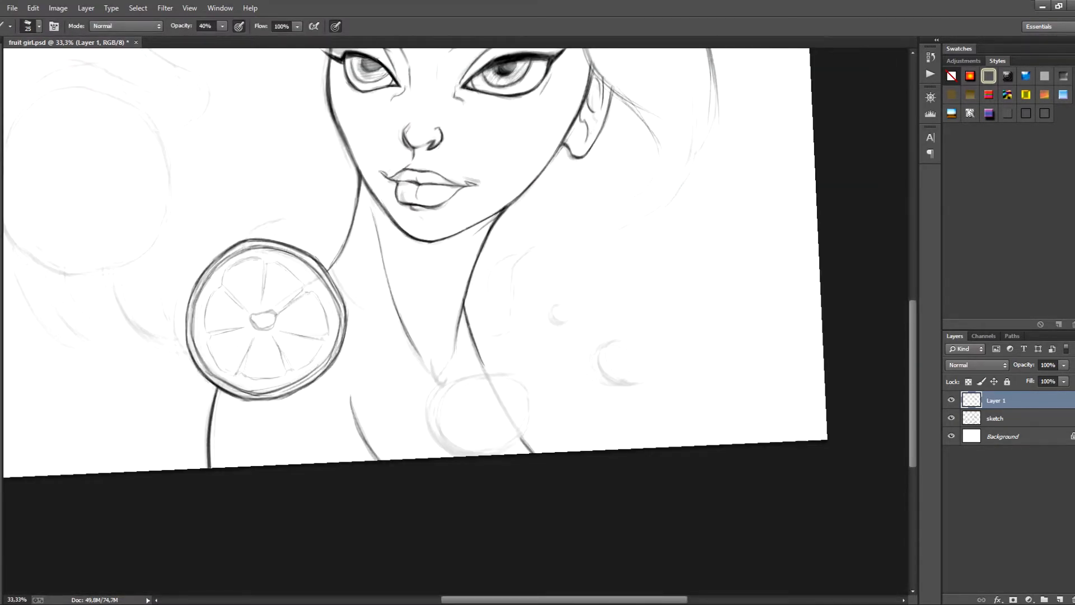
- Ink the notch where the neck lines meet and rough in the core and segments of the chest slice
drag(456, 359, 481, 322)
drag(417, 263, 450, 326)
drag(455, 329, 479, 330)
drag(478, 360, 472, 372)
drag(499, 373, 498, 381)
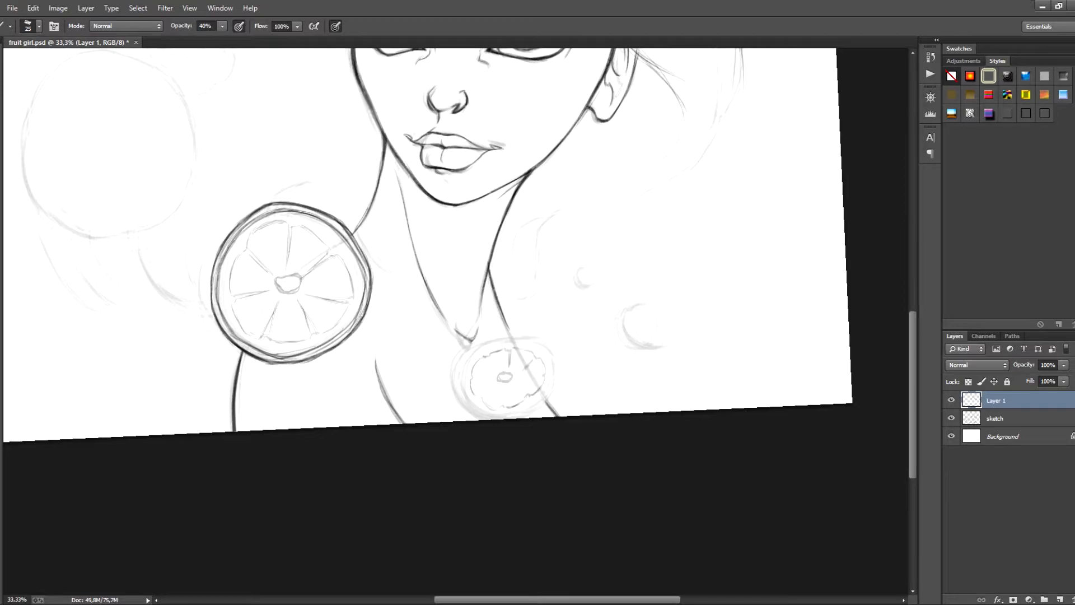
- Ink the chest slice's rim and the hair lock tip beside the neck, and save the file
key(r)
mouse_move(459, 448)
mouse_down()
mouse_move(566, 260)
mouse_move(361, 236)
mouse_move(525, 428)
mouse_up()
key(b)
drag(551, 309, 541, 331)
key(r)
mouse_move(525, 428)
mouse_down()
mouse_move(511, 436)
mouse_move(583, 316)
mouse_move(330, 336)
mouse_move(378, 421)
mouse_up()
key(r)
key(b)
mouse_move(417, 375)
mouse_down()
mouse_move(427, 430)
mouse_move(520, 212)
mouse_move(583, 314)
mouse_move(510, 438)
mouse_move(476, 447)
mouse_up()
key(r)
key(r)
key(r)
key(ctrl+s)
- Ink the core and segments of the large slice beside the shoulder with a 30 px brush, and strengthen the shoulder slice's core
drag(440, 224, 537, 448)
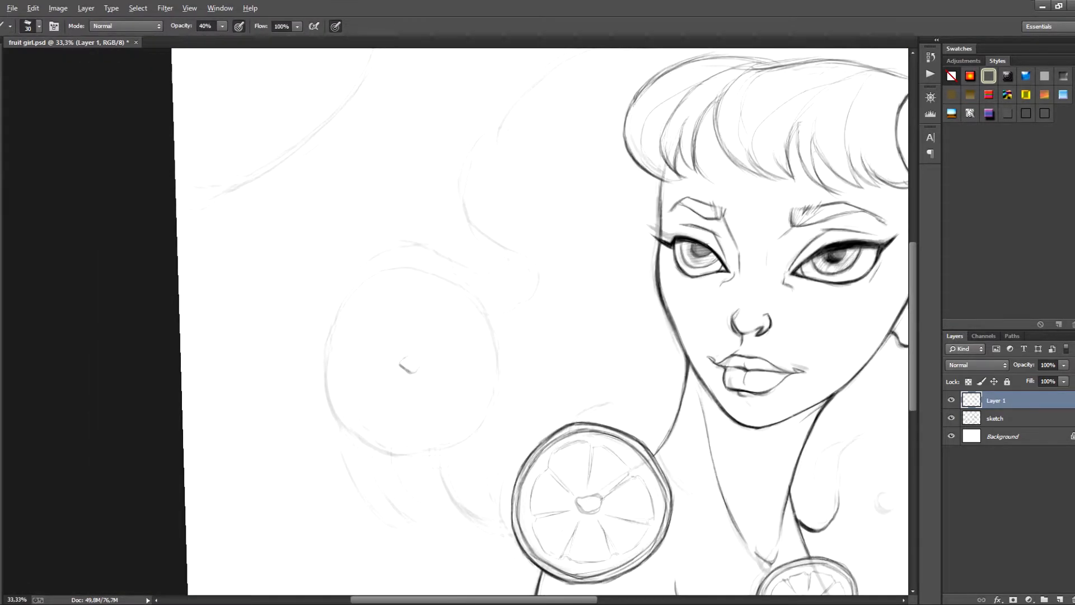
drag(414, 348, 402, 370)
drag(588, 494, 602, 513)
drag(594, 504, 626, 497)
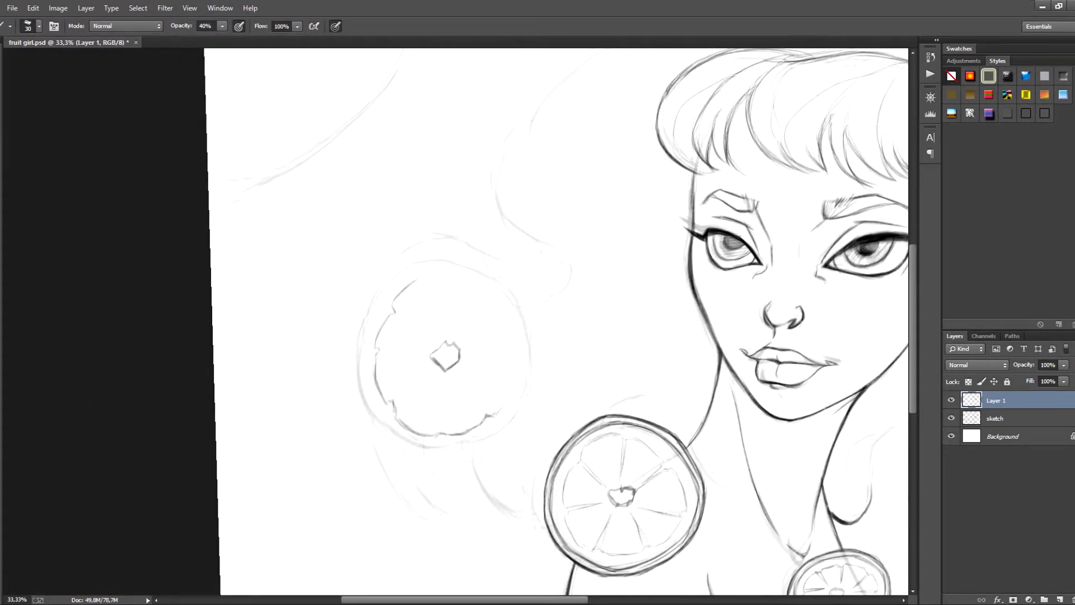
mouse_move(560, 280)
mouse_down()
mouse_move(504, 364)
mouse_move(533, 392)
mouse_move(588, 336)
mouse_up()
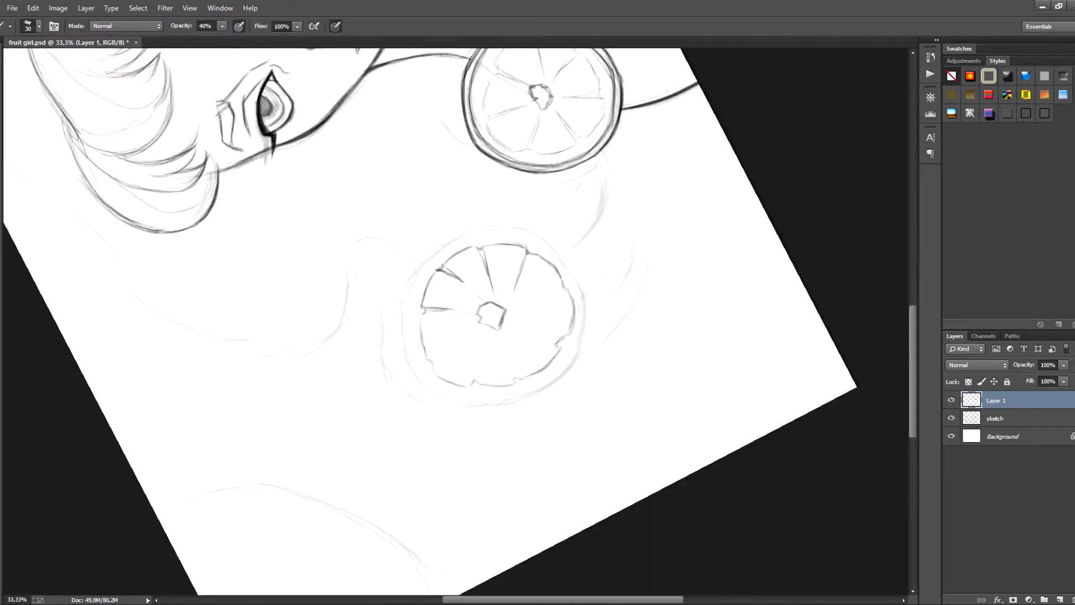
mouse_move(588, 392)
mouse_down()
mouse_move(600, 269)
mouse_move(347, 247)
mouse_move(392, 437)
mouse_move(375, 423)
mouse_up()
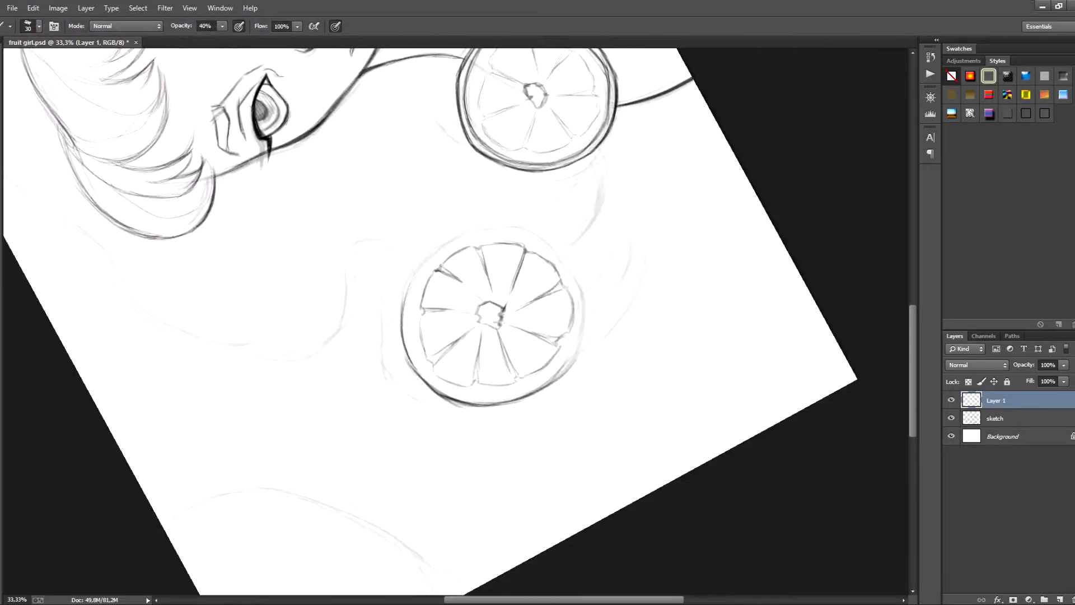
- Ink the inner and outer rim circles of the large slice beside the shoulder
key(r)
drag(554, 370, 457, 224)
drag(368, 374, 451, 459)
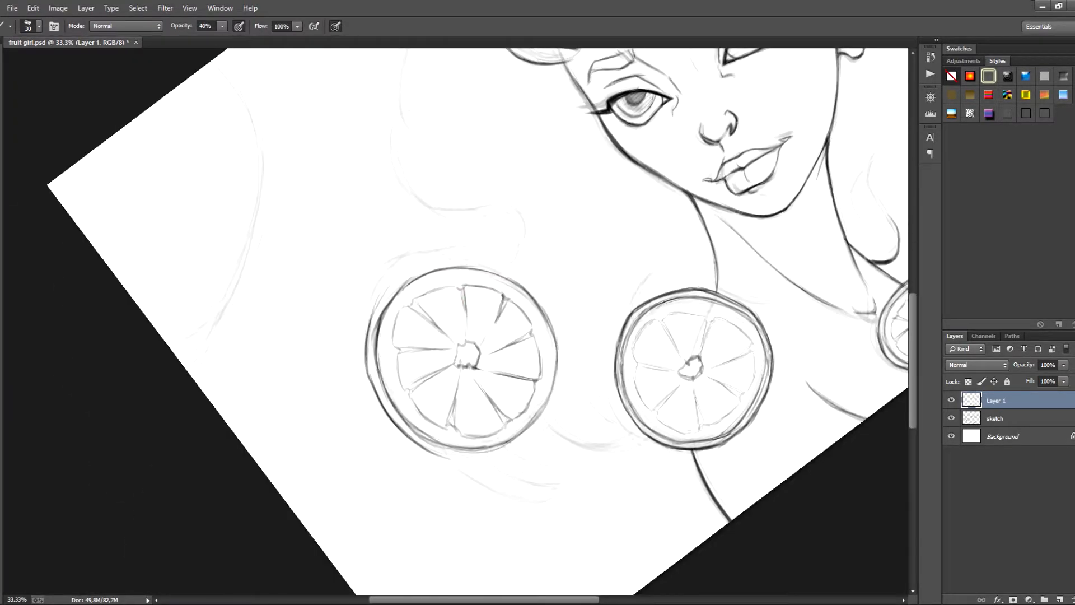
key(r)
drag(561, 414, 582, 261)
key(r)
drag(526, 443, 522, 198)
key(r)
mouse_move(588, 370)
mouse_down()
mouse_move(587, 273)
mouse_move(578, 391)
mouse_up()
key(r)
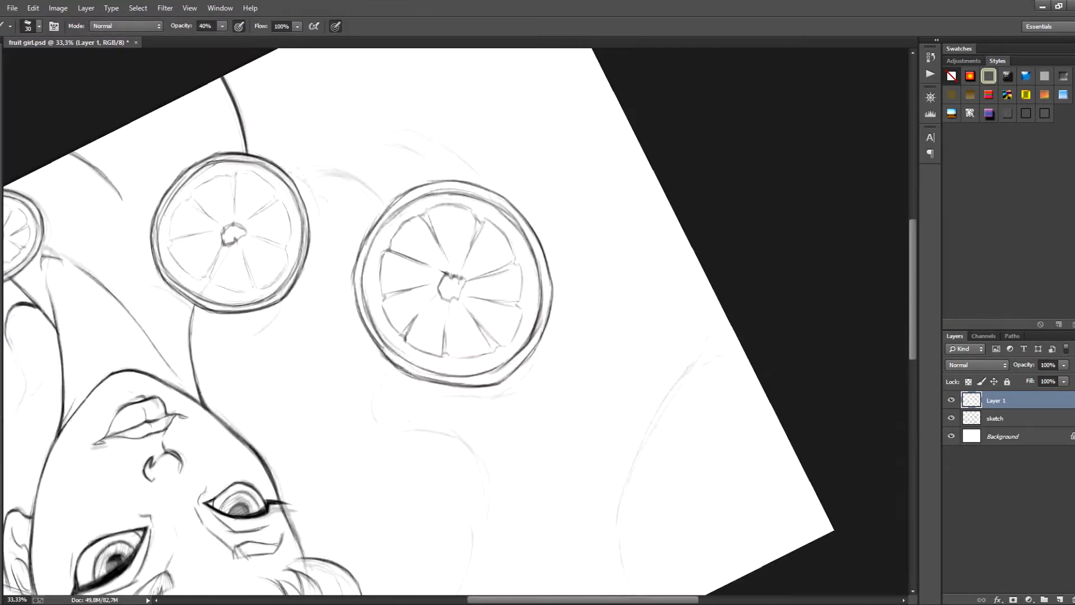
- Close and darken the large slice's rim and sharpen its segment lines
key(r)
drag(350, 377, 534, 228)
key(r)
mouse_move(569, 291)
mouse_down()
mouse_move(345, 350)
mouse_move(432, 207)
mouse_up()
key(r)
drag(364, 364, 482, 222)
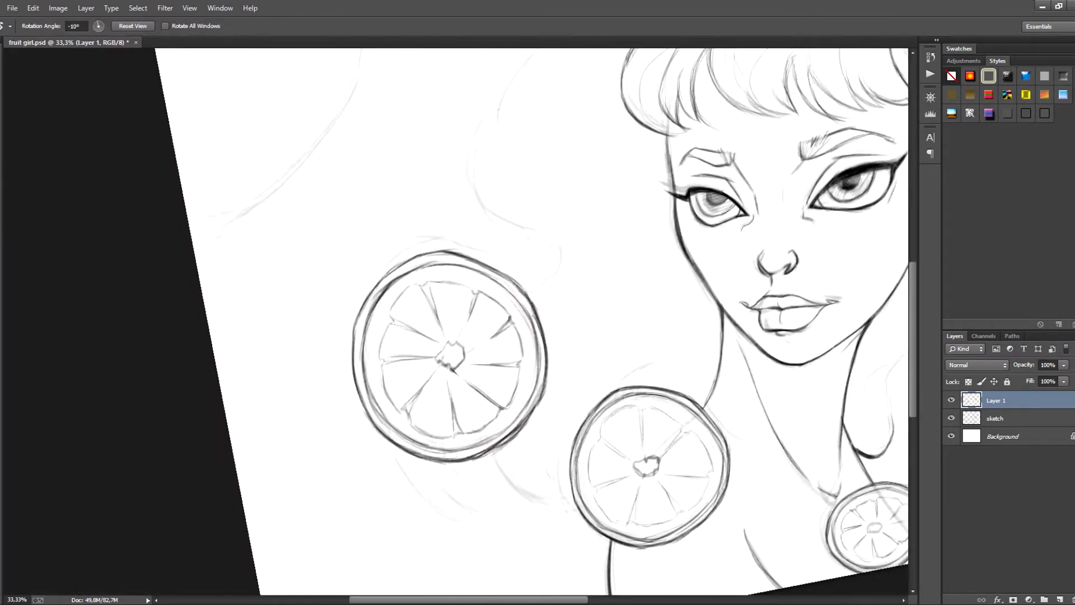
key(b)
mouse_move(505, 325)
mouse_down()
mouse_move(443, 348)
mouse_move(410, 322)
mouse_move(541, 468)
mouse_up()
- Ink a thick outer rim arc for the cropped slice in the canvas's upper corner
key(r)
drag(555, 392, 514, 214)
key(b)
key(r)
drag(358, 358, 520, 404)
key(b)
drag(582, 220, 580, 458)
key(r)
drag(537, 392, 413, 223)
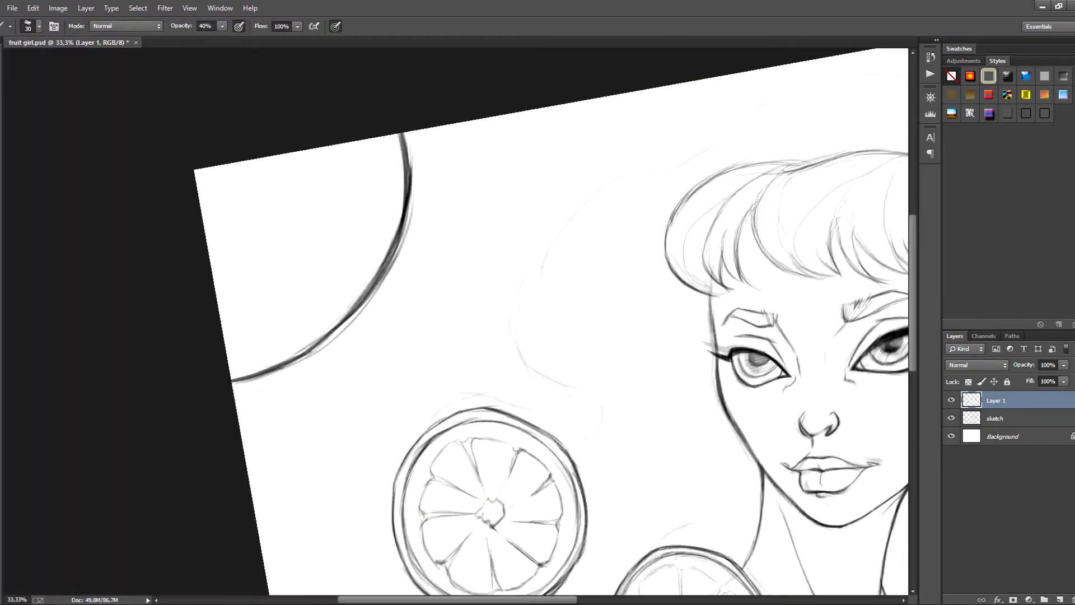
- Ink the inner rim line and the visible segments of the corner slice
drag(359, 358, 555, 284)
mouse_move(485, 527)
mouse_down()
mouse_move(533, 482)
mouse_move(624, 430)
mouse_up()
key(r)
drag(560, 392, 535, 419)
key(b)
drag(437, 375, 472, 463)
drag(531, 360, 540, 435)
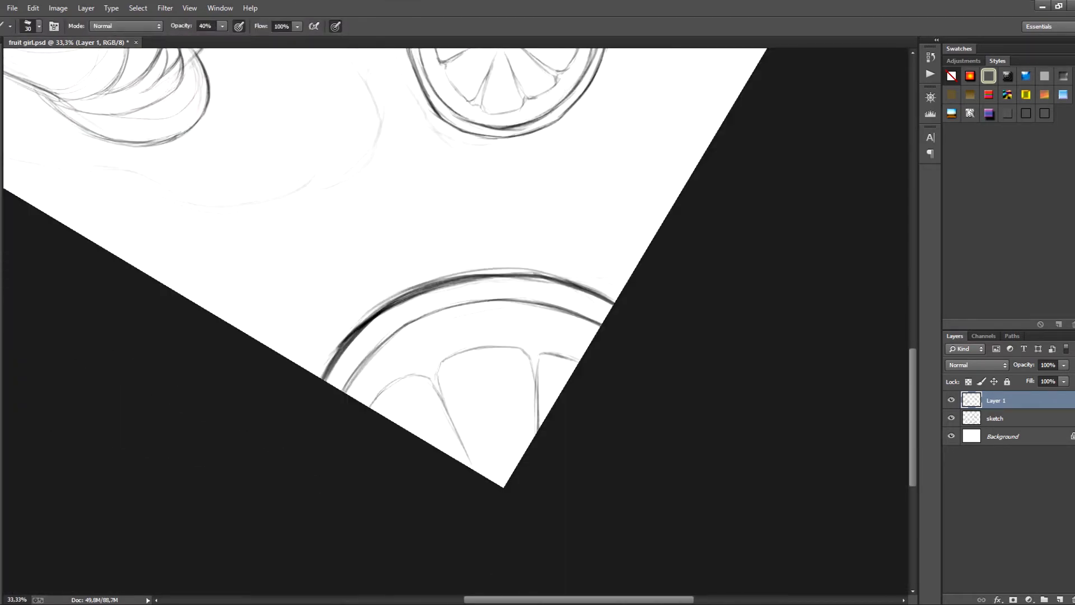
- Ink the two small citrus slices floating beside the neck with a smaller brush
key(r)
key(b)
key(ctrl+plus)
key([)
mouse_move(595, 374)
mouse_down()
mouse_move(588, 441)
mouse_move(616, 434)
mouse_up()
mouse_move(556, 394)
mouse_down()
mouse_move(587, 442)
mouse_move(591, 428)
mouse_up()
drag(528, 316, 515, 345)
key(ctrl+minus)
key(ctrl+plus)
drag(601, 430, 629, 440)
- Ink the curled hair lock beside the neck, including its inner curl line and the contour rising from it
key(r)
drag(560, 420, 599, 310)
key(b)
drag(722, 262, 766, 237)
key(r)
drag(560, 252, 577, 354)
key(b)
drag(572, 338, 542, 443)
drag(665, 312, 560, 363)
key(r)
key(b)
mouse_move(561, 336)
mouse_down()
mouse_move(554, 284)
mouse_move(565, 379)
mouse_up()
drag(591, 250, 672, 188)
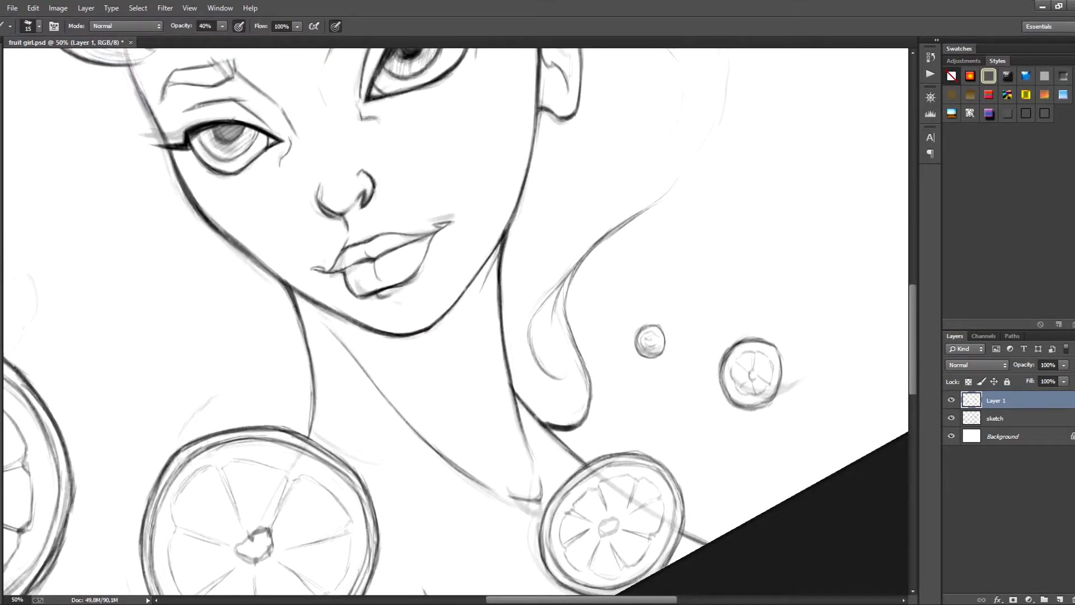
- Ink the outer hair contour from the neck curl up past the ear
key(r)
drag(560, 336, 550, 368)
key(space)
mouse_move(616, 280)
mouse_down()
mouse_move(440, 363)
mouse_move(536, 331)
mouse_move(375, 339)
mouse_up()
key(r)
drag(451, 269, 372, 330)
drag(410, 298, 337, 387)
drag(399, 309, 325, 420)
drag(367, 337, 330, 441)
drag(343, 378, 327, 454)
- Darken the outer hair contour up to the hair slice and ink the curved inner strand beside the ear, using a 20 px brush
key(space)
drag(504, 392, 488, 265)
drag(320, 340, 327, 383)
mouse_move(313, 309)
mouse_down()
mouse_move(347, 415)
mouse_move(323, 438)
mouse_up()
drag(312, 328, 348, 475)
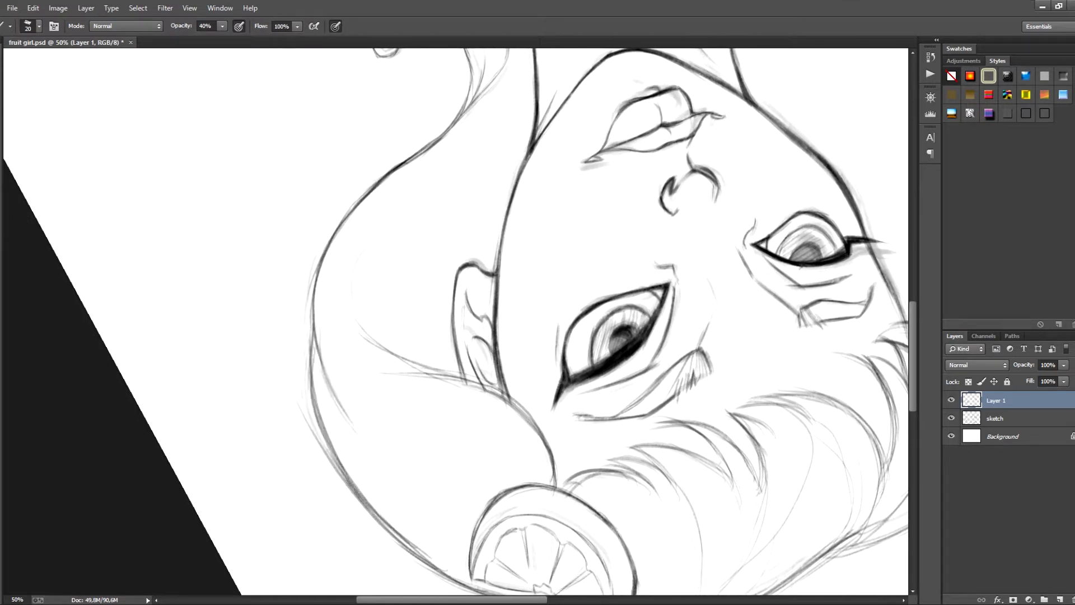
drag(310, 347, 386, 524)
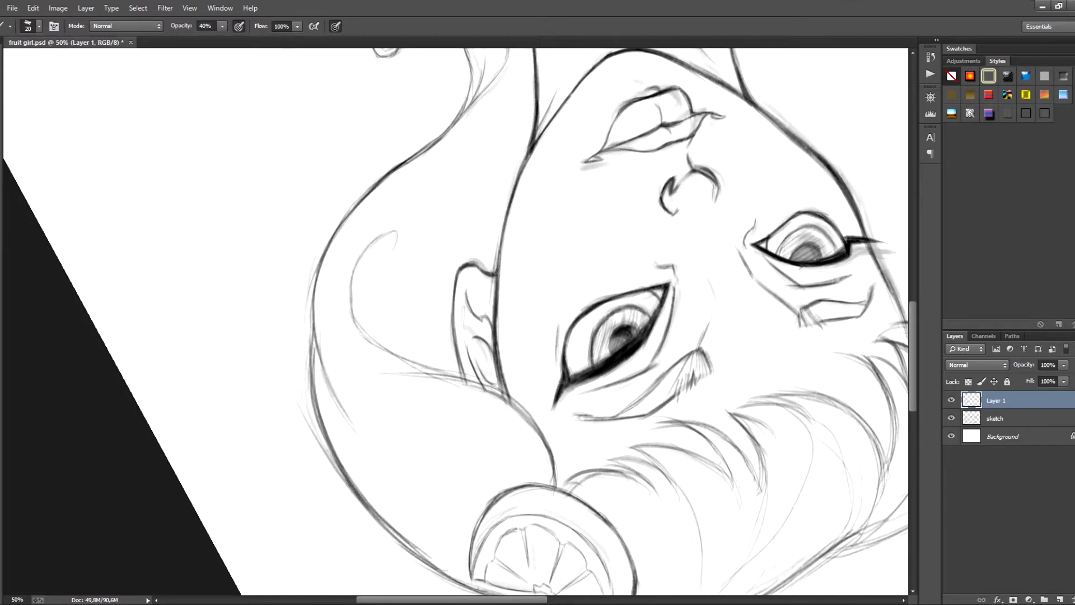
- Add inner strands along the hair beside the ear, undoing one stray stroke
key(r)
drag(392, 476, 303, 252)
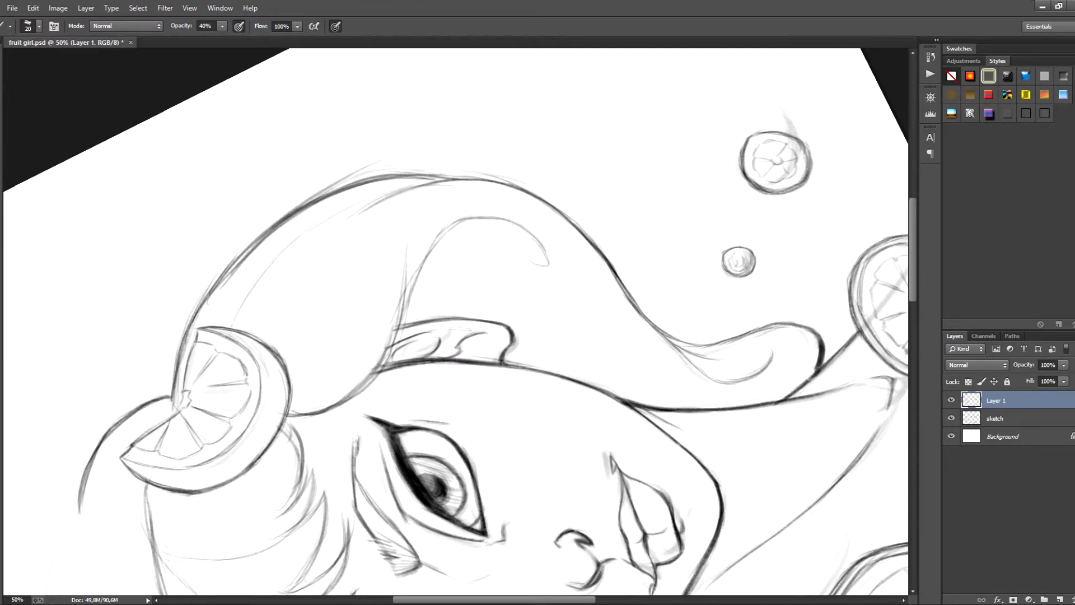
key(r)
mouse_move(392, 476)
mouse_down()
mouse_move(396, 166)
mouse_move(305, 249)
mouse_up()
drag(456, 381, 368, 516)
drag(462, 418, 368, 502)
key(ctrl+z)
drag(484, 337, 425, 464)
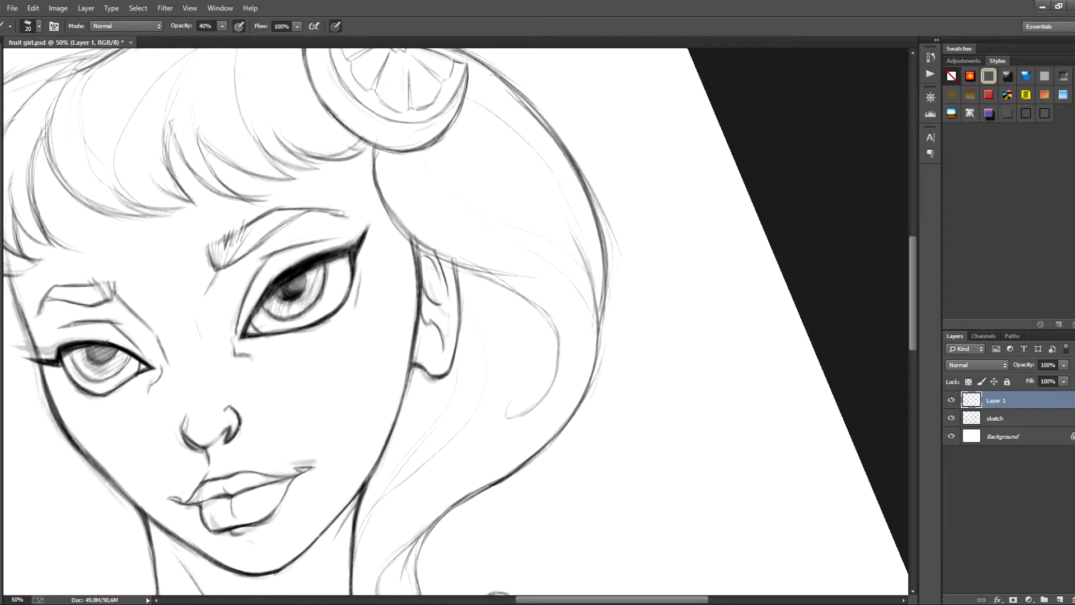
- Ink the back hair contour rising from the hair slice above the bangs
drag(314, 212, 649, 453)
key(r)
drag(426, 297, 435, 350)
mouse_move(357, 124)
mouse_down()
mouse_move(295, 218)
mouse_move(292, 260)
mouse_up()
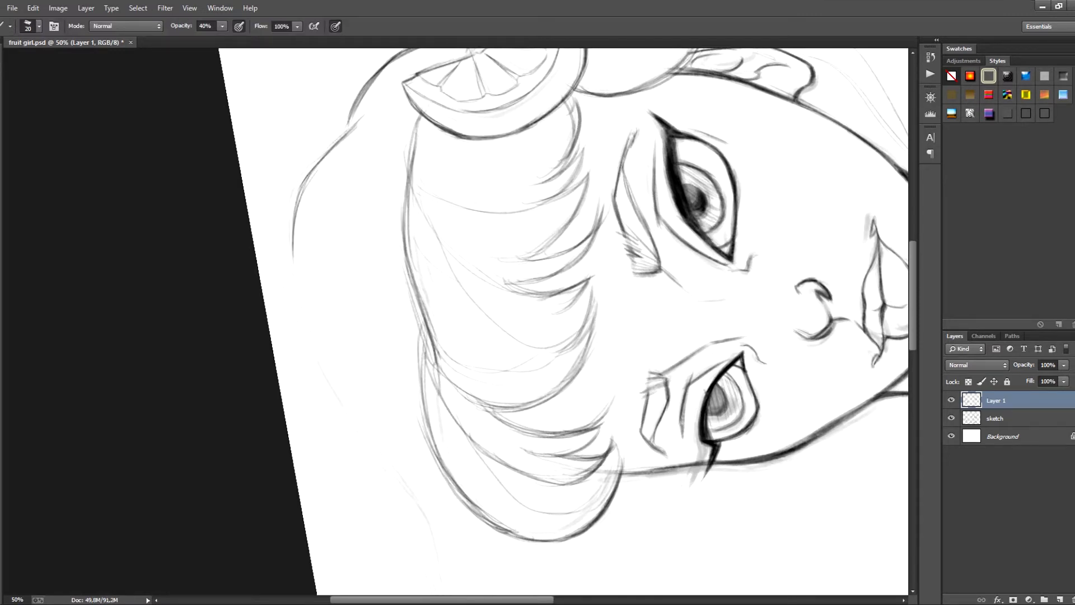
drag(354, 110, 343, 139)
key(r)
drag(381, 280, 437, 239)
drag(495, 115, 439, 128)
mouse_move(492, 114)
mouse_down()
mouse_move(465, 117)
mouse_move(365, 196)
mouse_up()
mouse_move(428, 125)
mouse_down()
mouse_move(332, 259)
mouse_move(306, 384)
mouse_up()
- Extend the back hair contour across the top of the head and down toward the large slice's side
key(r)
drag(504, 358, 440, 263)
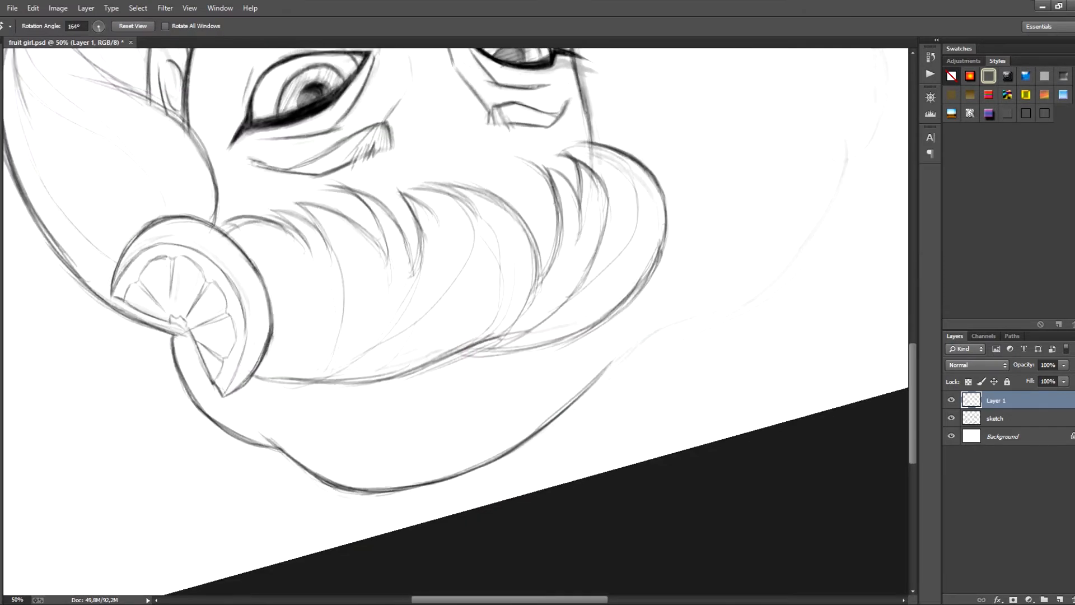
mouse_move(562, 413)
mouse_down()
mouse_move(686, 321)
mouse_move(764, 292)
mouse_up()
key(r)
drag(616, 393, 626, 282)
drag(476, 510, 550, 437)
mouse_move(489, 503)
mouse_down()
mouse_move(569, 399)
mouse_move(482, 455)
mouse_move(530, 437)
mouse_up()
key(r)
drag(467, 462, 598, 395)
drag(692, 363, 776, 341)
drag(692, 361, 793, 327)
- Ink the wavy hair contour between the bangs and the two large slices
key(r)
drag(616, 364, 593, 414)
key(space)
drag(700, 392, 464, 364)
mouse_move(412, 415)
mouse_down()
mouse_move(501, 414)
mouse_move(551, 392)
mouse_move(636, 336)
mouse_move(639, 316)
mouse_up()
mouse_move(514, 407)
mouse_down()
mouse_move(645, 309)
mouse_move(357, 261)
mouse_move(372, 242)
mouse_up()
key(r)
key(space)
drag(392, 392, 479, 212)
mouse_move(374, 111)
mouse_down()
mouse_move(323, 134)
mouse_move(284, 208)
mouse_move(294, 259)
mouse_up()
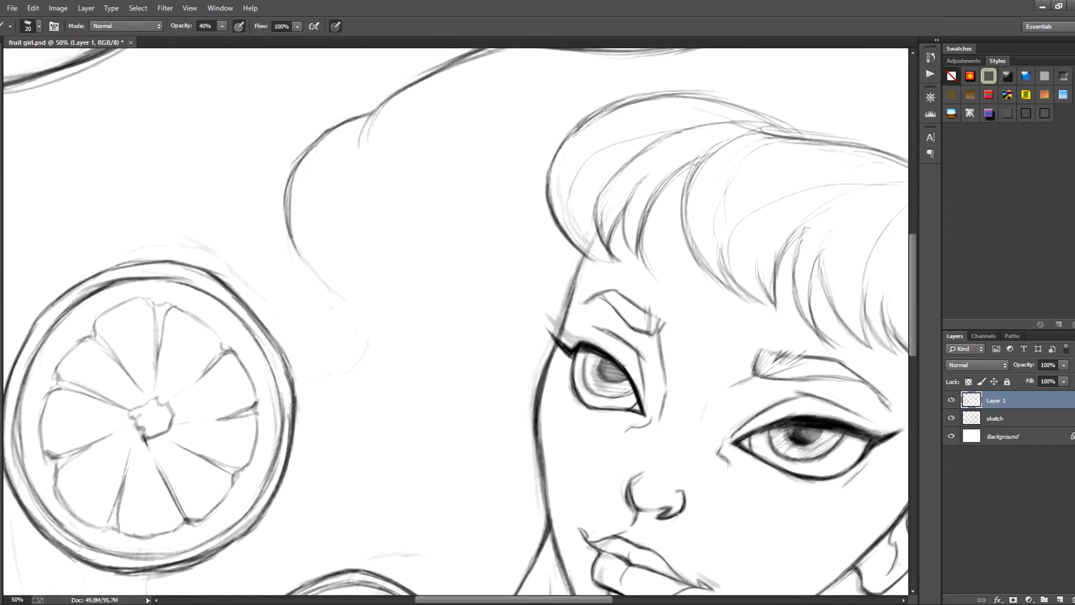
- Add a short inner strand at the hair wave's notch and continue the wave's contour down toward the large slice
drag(367, 168, 384, 195)
key(space)
drag(386, 224, 404, 190)
key(ctrl+z)
drag(398, 79, 385, 168)
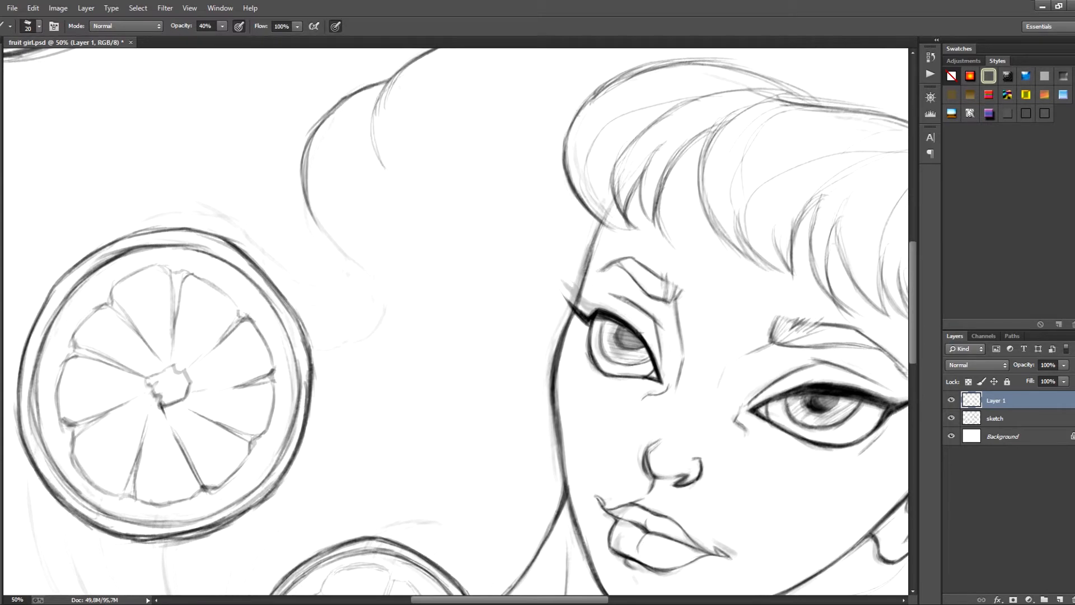
key(e)
key(b)
drag(305, 198, 387, 292)
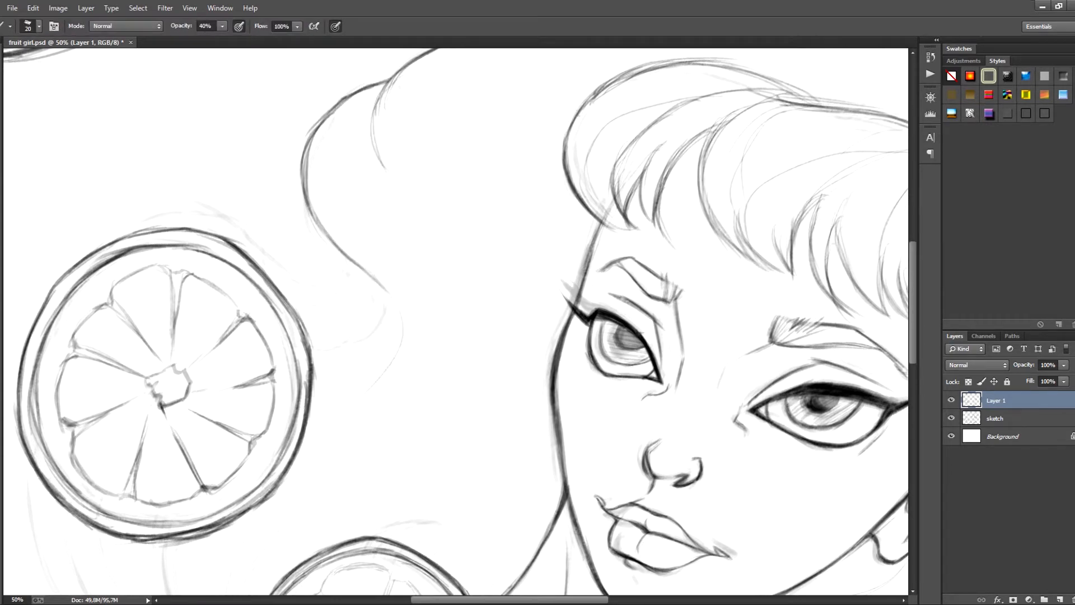
drag(345, 251, 335, 292)
- Ink the hair curl that flips up behind the large slice's rim
key(r)
drag(605, 358, 509, 179)
key(space)
drag(437, 493, 496, 364)
drag(376, 437, 374, 461)
drag(386, 411, 388, 500)
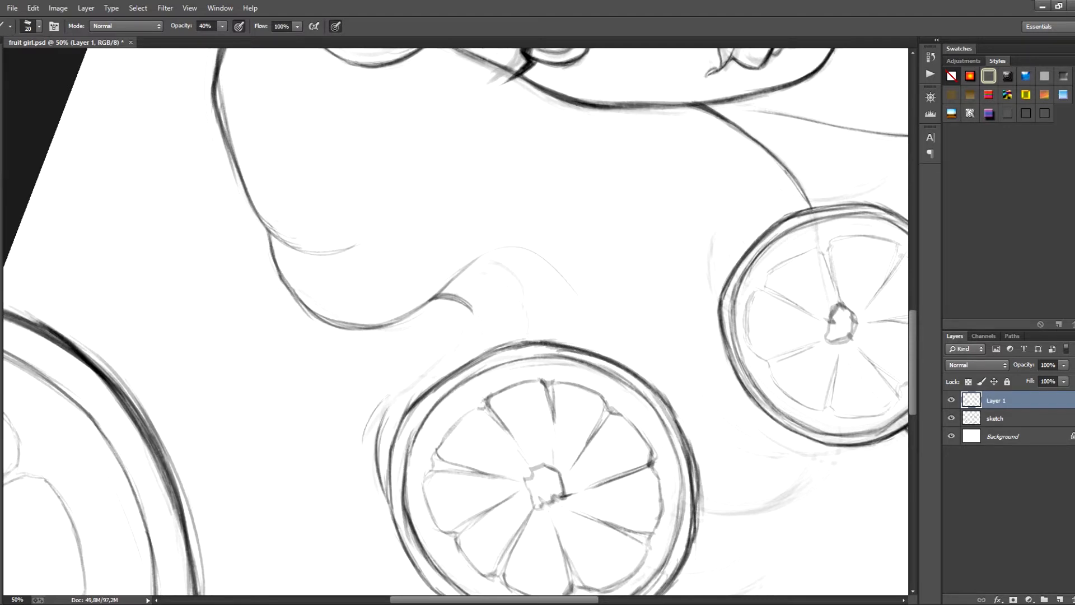
mouse_move(366, 420)
mouse_down()
mouse_move(364, 483)
mouse_move(471, 305)
mouse_move(364, 470)
mouse_move(363, 489)
mouse_up()
drag(360, 441, 382, 506)
drag(382, 414, 386, 491)
key(r)
drag(510, 179, 606, 339)
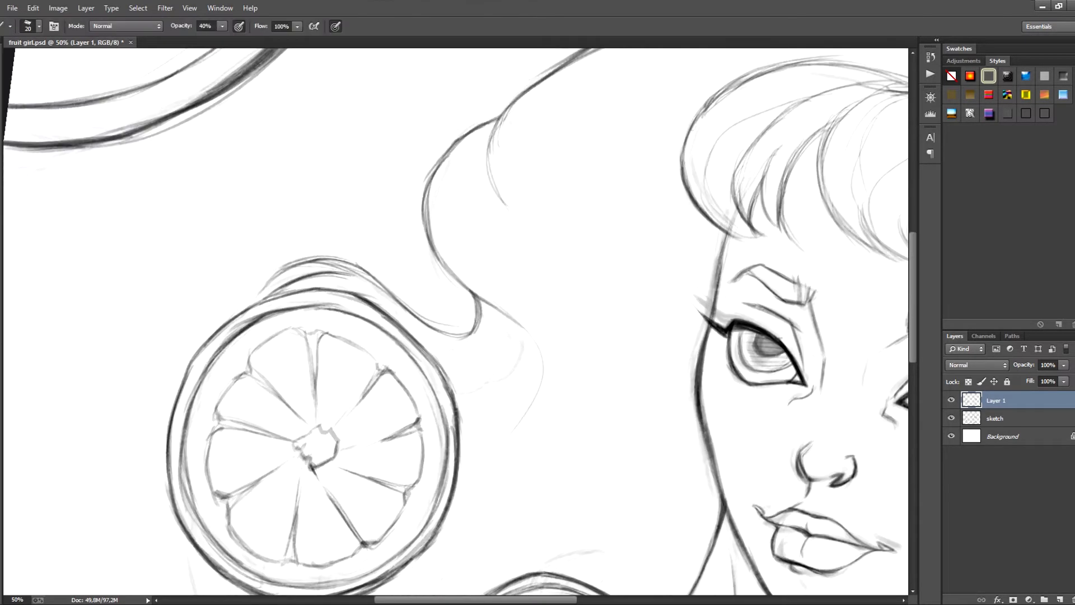
- Ink the outer contour and pointed strand tips of the hair lock emerging below the large slice
key(space)
drag(414, 493, 460, 144)
mouse_move(234, 193)
mouse_down()
mouse_move(258, 295)
mouse_move(282, 323)
mouse_up()
mouse_move(236, 197)
mouse_down()
mouse_move(290, 344)
mouse_move(300, 238)
mouse_move(329, 201)
mouse_up()
key(r)
mouse_move(405, 73)
mouse_down()
mouse_move(370, 110)
mouse_move(339, 200)
mouse_up()
drag(360, 113, 350, 233)
drag(401, 130, 355, 223)
mouse_move(373, 154)
mouse_down()
mouse_move(364, 249)
mouse_move(361, 238)
mouse_up()
mouse_move(389, 167)
mouse_down()
mouse_move(368, 263)
mouse_move(381, 217)
mouse_up()
drag(396, 166, 390, 243)
drag(411, 179, 395, 252)
drag(399, 203, 398, 258)
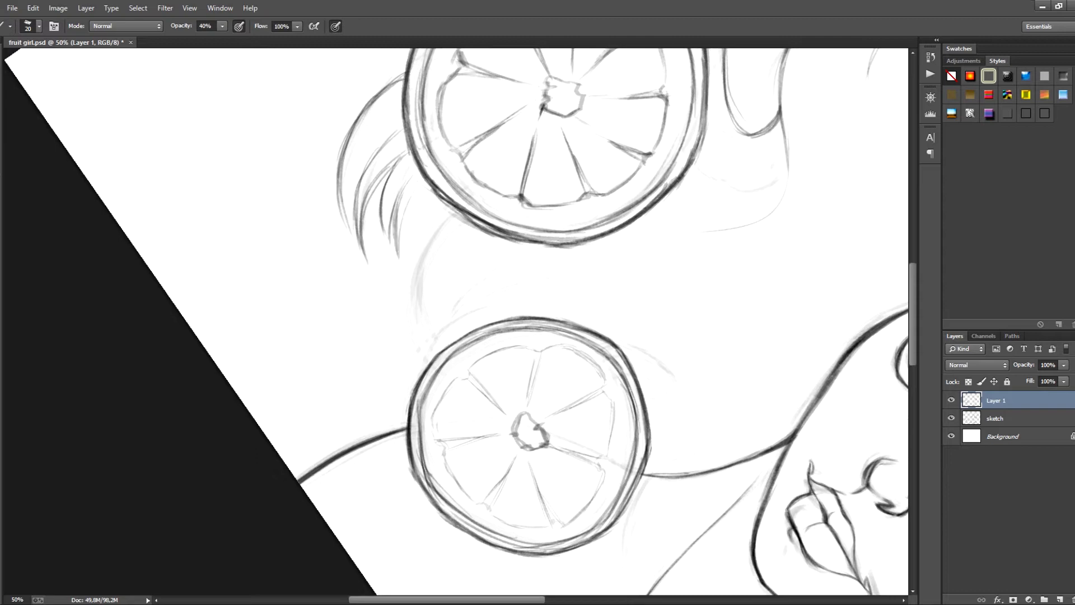
- Add more pointed strands to the lock below the large slice and sharpen their tips
drag(426, 181, 403, 222)
drag(424, 181, 398, 259)
drag(338, 154, 352, 236)
mouse_move(343, 190)
mouse_down()
mouse_move(365, 256)
mouse_move(346, 238)
mouse_move(541, 432)
mouse_move(512, 234)
mouse_up()
key(ctrl+alt+z)
key(ctrl+alt+z)
key(r)
drag(517, 233, 520, 289)
drag(513, 230, 513, 306)
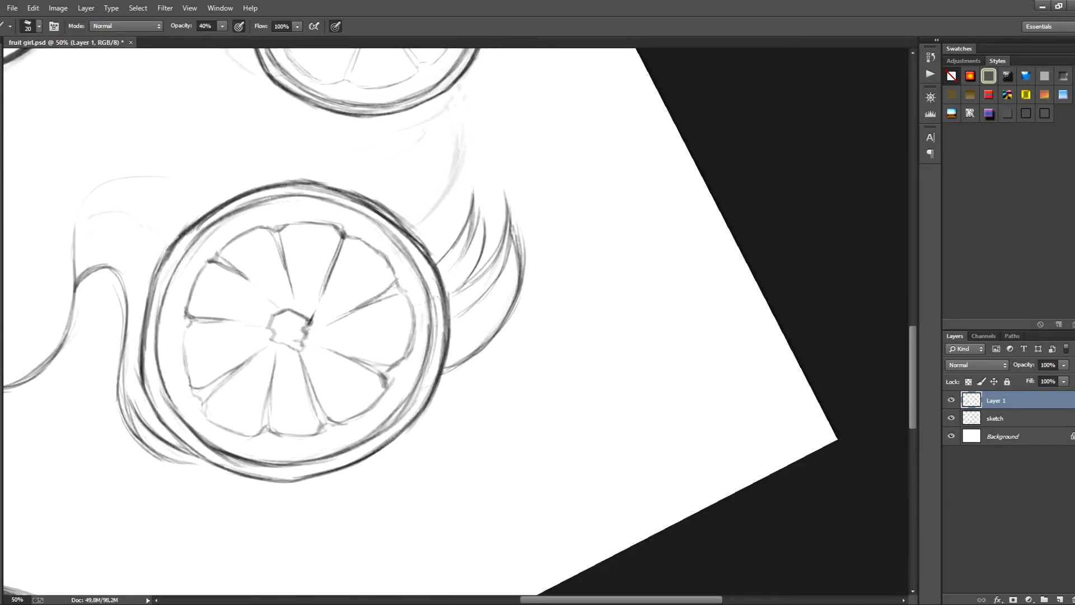
mouse_move(464, 196)
mouse_down()
mouse_move(437, 262)
mouse_move(450, 248)
mouse_up()
mouse_move(459, 198)
mouse_down()
mouse_move(438, 266)
mouse_move(537, 279)
mouse_move(397, 389)
mouse_move(545, 329)
mouse_move(535, 363)
mouse_up()
- Ink the curved hair contour running from the large slice's lower rim down to the medium slice
key(r)
key(r)
drag(535, 363, 351, 165)
mouse_move(338, 196)
mouse_down()
mouse_move(313, 267)
mouse_move(314, 306)
mouse_up()
drag(333, 207, 323, 324)
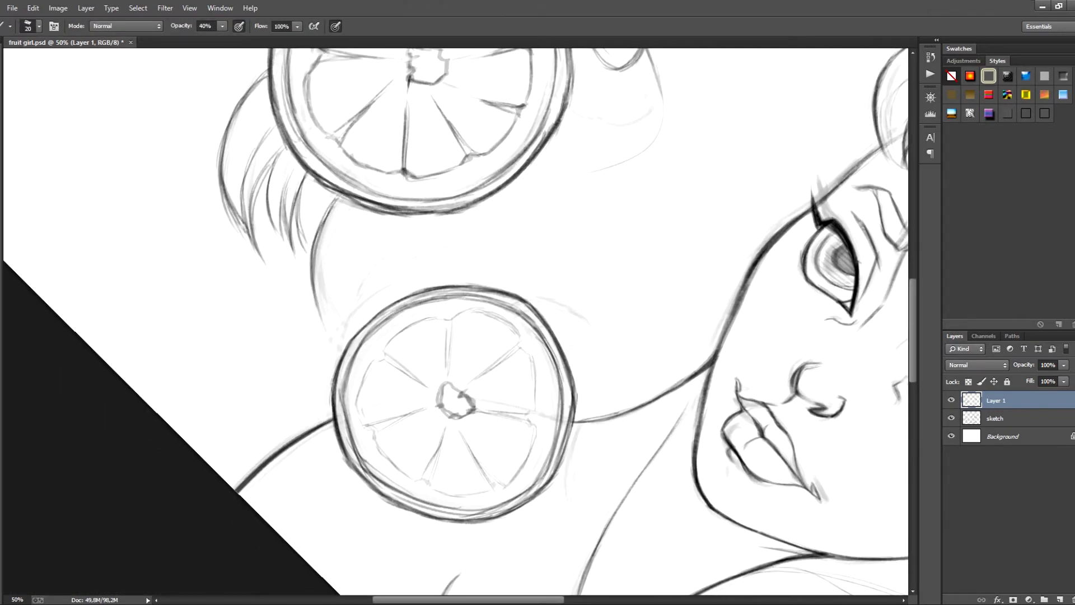
drag(312, 241, 342, 345)
drag(314, 277, 344, 346)
drag(319, 297, 342, 345)
drag(338, 195, 313, 251)
drag(333, 204, 312, 277)
mouse_move(321, 255)
mouse_down()
mouse_move(345, 393)
mouse_move(360, 411)
mouse_up()
- Ink a curved inner strand from the hair wave's notch down to the large slice's rim
key(r)
drag(364, 235, 403, 458)
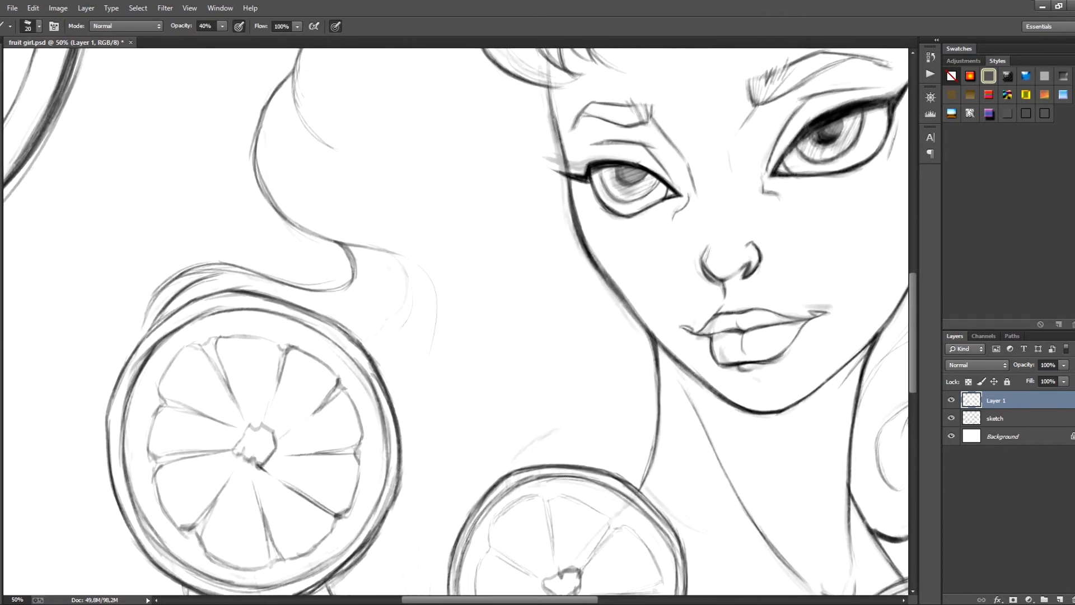
drag(398, 256, 362, 343)
mouse_move(368, 247)
mouse_down()
mouse_move(357, 335)
mouse_move(404, 328)
mouse_move(341, 382)
mouse_up()
key(ctrl+z)
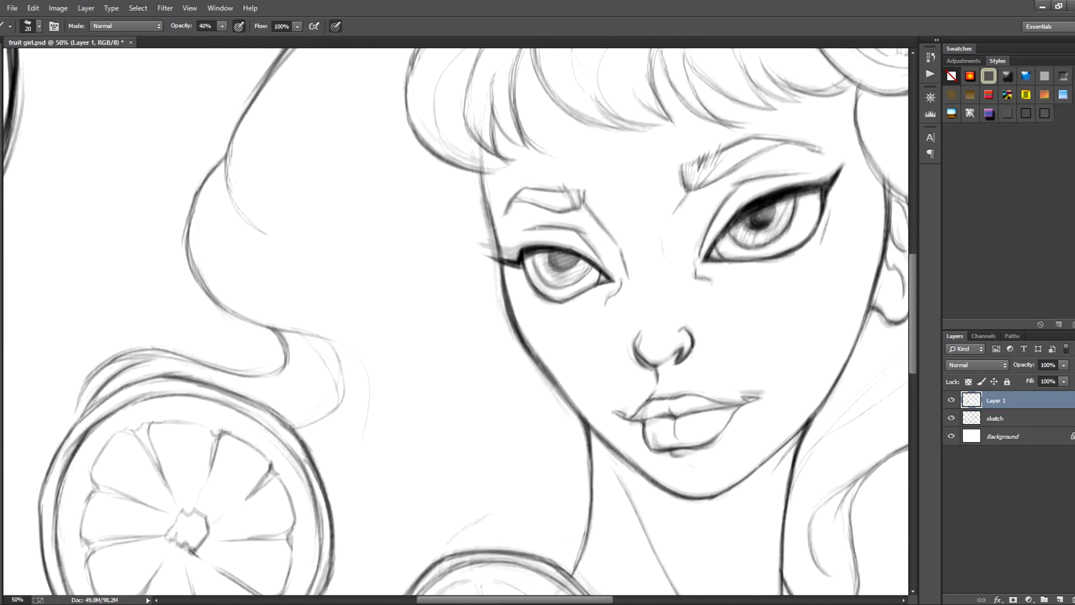
- Add thin curved strand lines to the hair volume on top of the head, above the bangs
mouse_move(560, 196)
mouse_down()
mouse_move(558, 260)
mouse_move(371, 464)
mouse_up()
drag(427, 223, 510, 113)
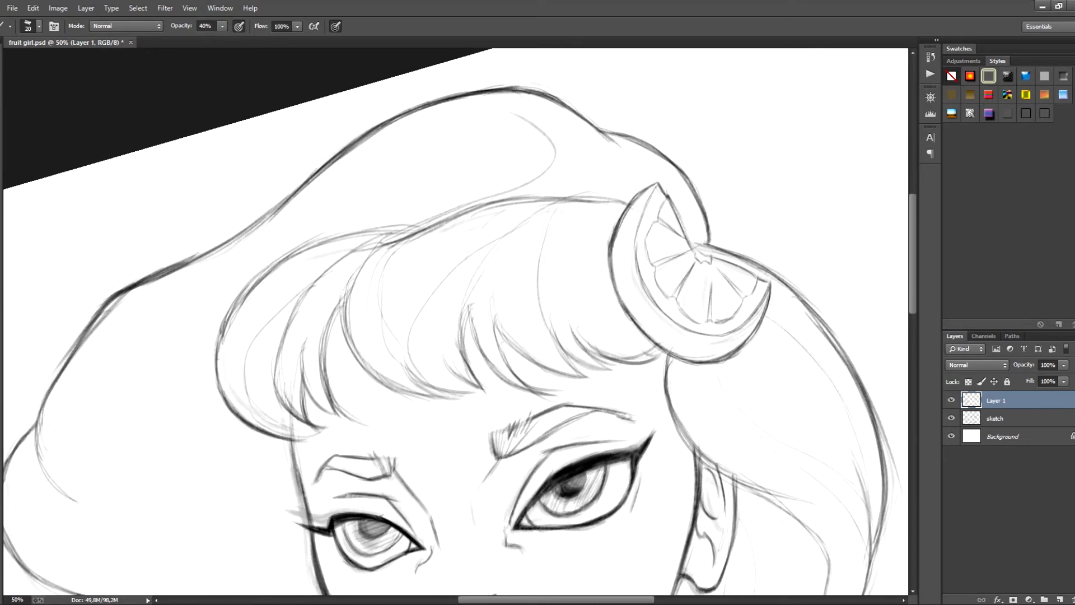
key(ctrl+z)
mouse_move(463, 197)
mouse_down()
mouse_move(493, 106)
mouse_move(566, 106)
mouse_up()
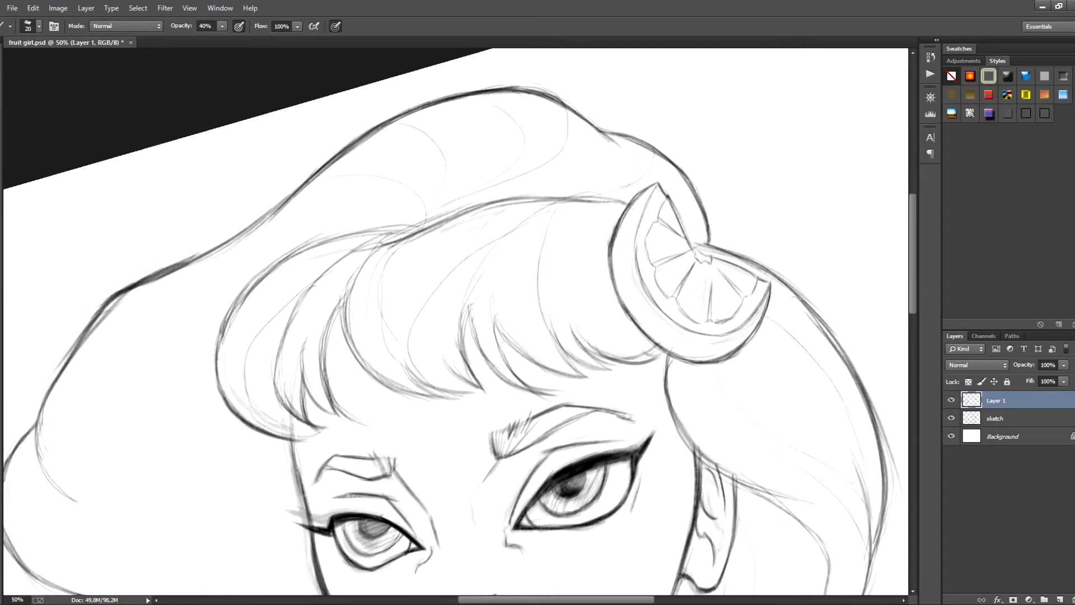
- Add light flowing strand lines through the long hair between the face and the two larger slices
drag(426, 358, 688, 202)
key(ctrl+minus)
mouse_move(504, 358)
mouse_down()
mouse_move(428, 291)
mouse_move(452, 213)
mouse_move(542, 256)
mouse_move(492, 242)
mouse_move(489, 406)
mouse_up()
key(r)
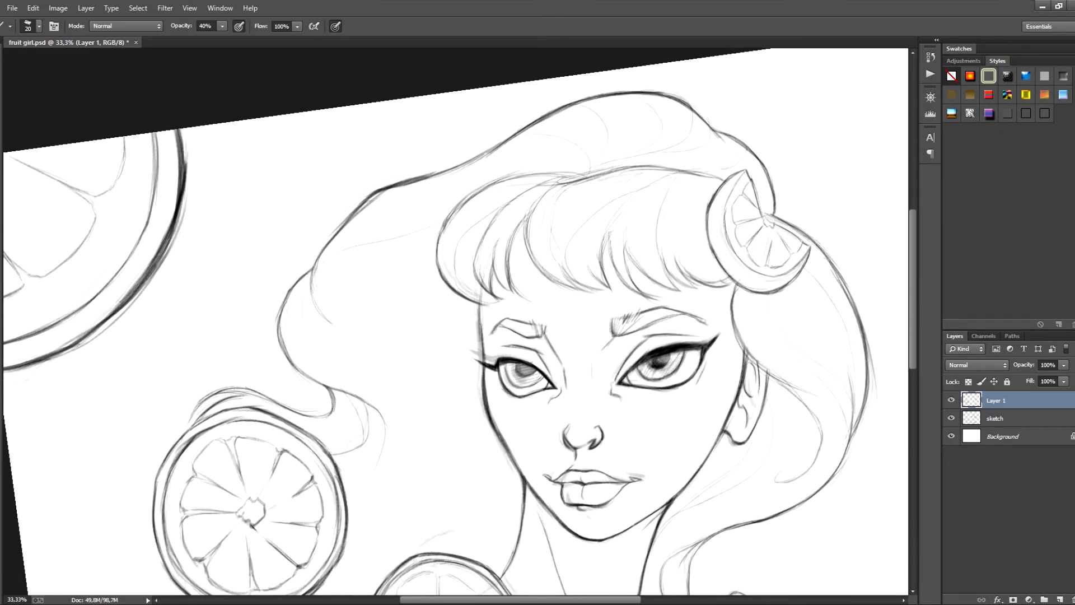
drag(448, 359, 437, 239)
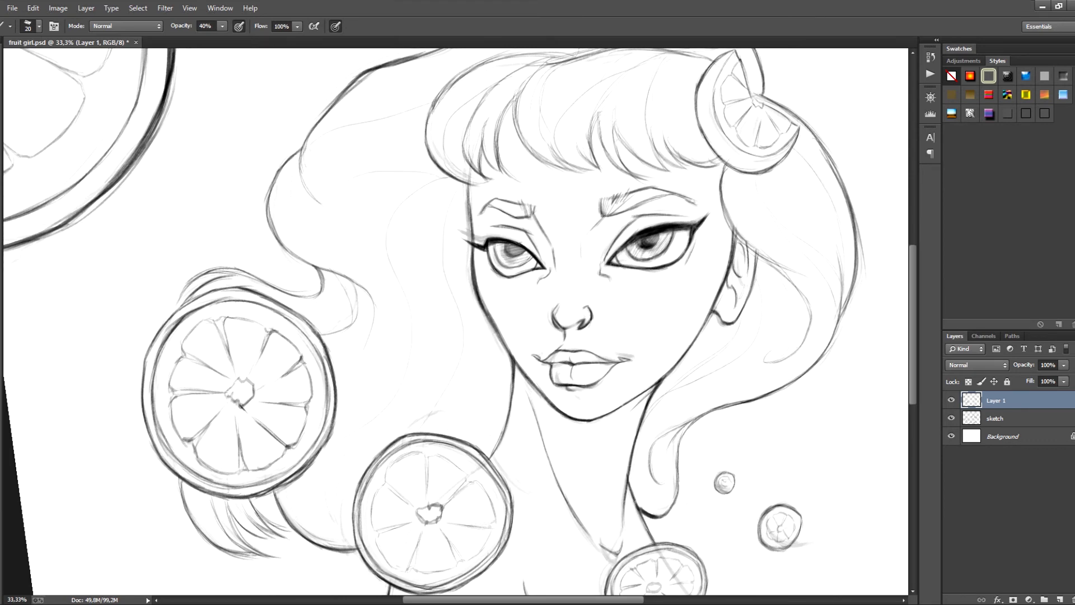
mouse_move(459, 280)
mouse_down()
mouse_move(433, 413)
mouse_move(426, 261)
mouse_up()
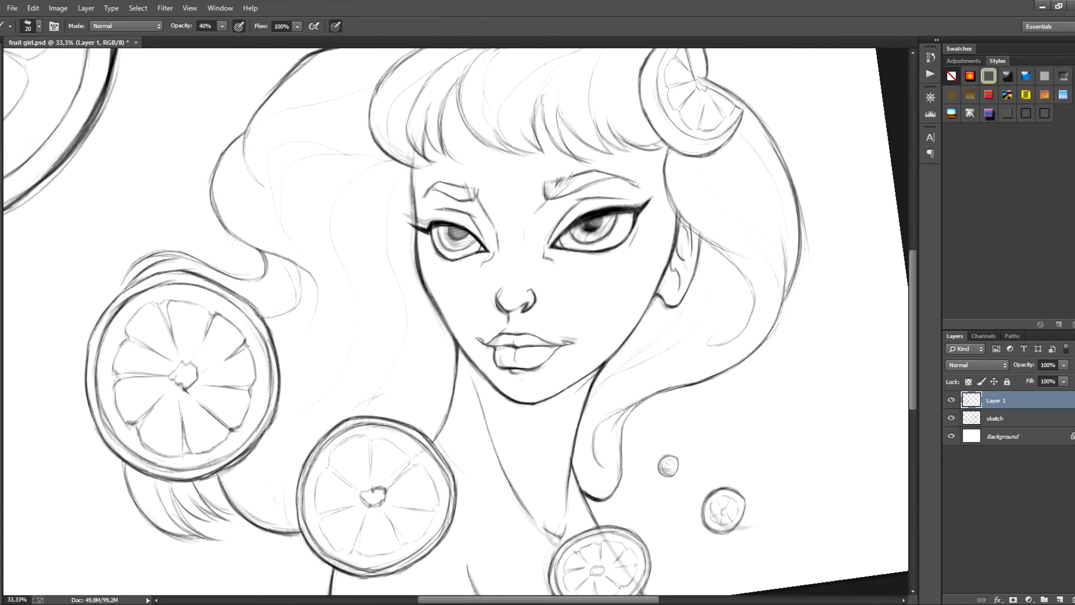
drag(449, 313, 384, 349)
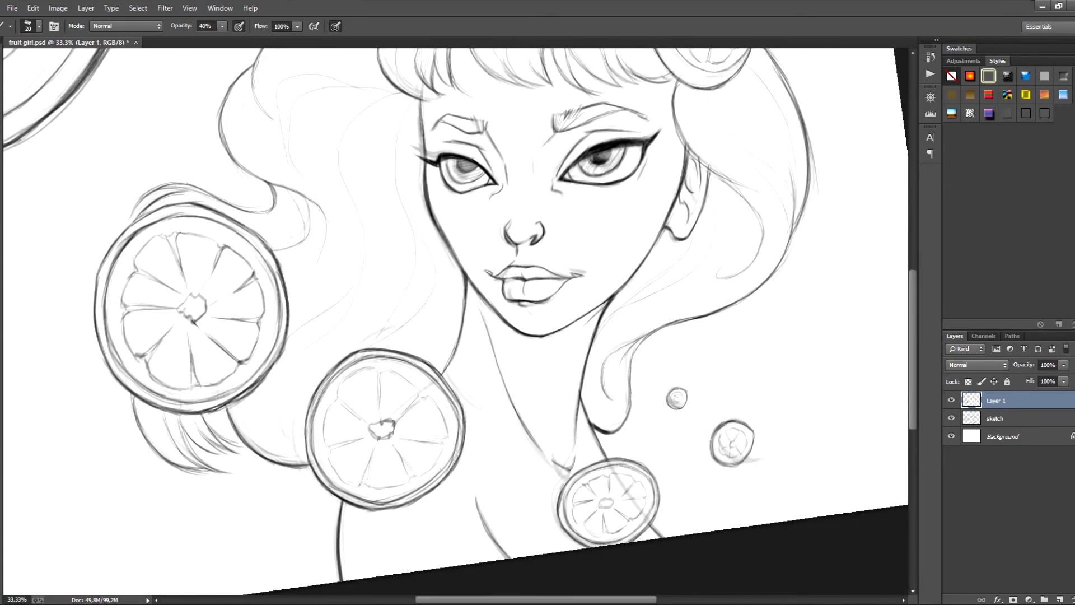
- Hide the sketch layer so that only the inked line art is displayed over the white background
key(Escape)
click(951, 418)
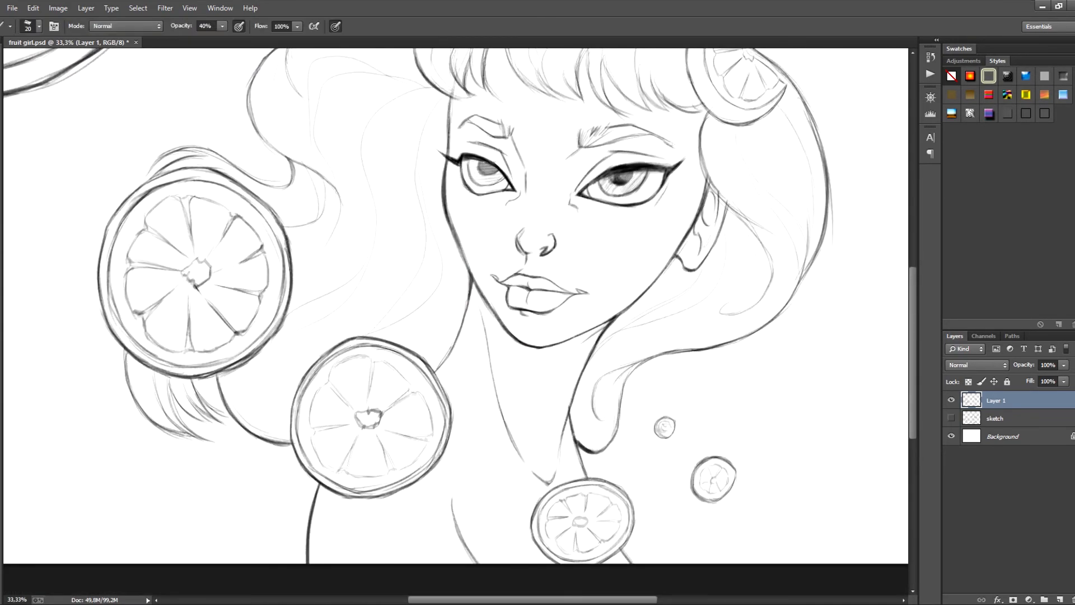
key(ctrl+minus)
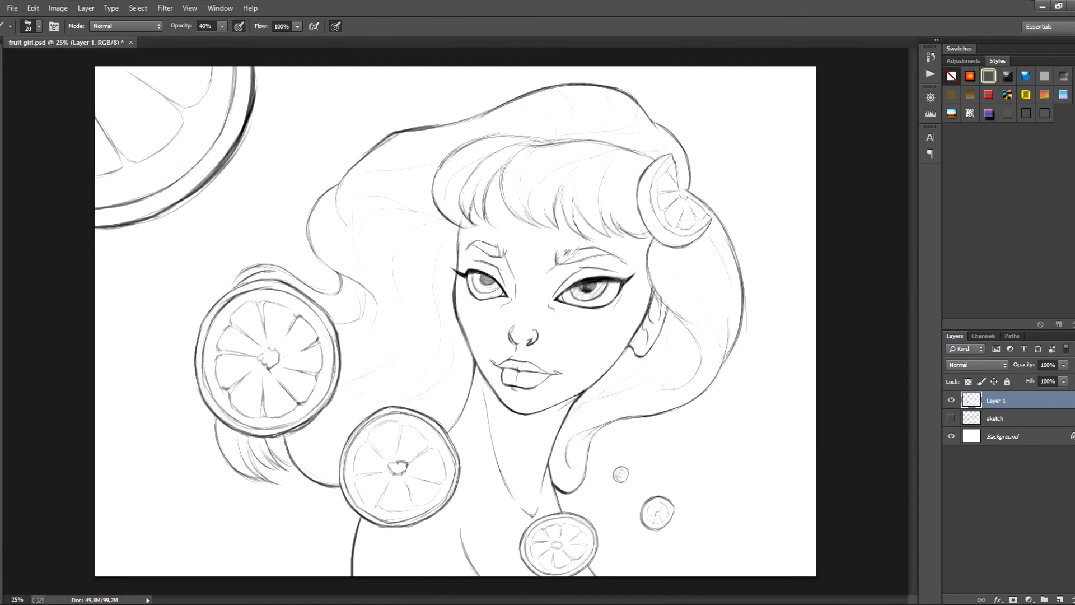